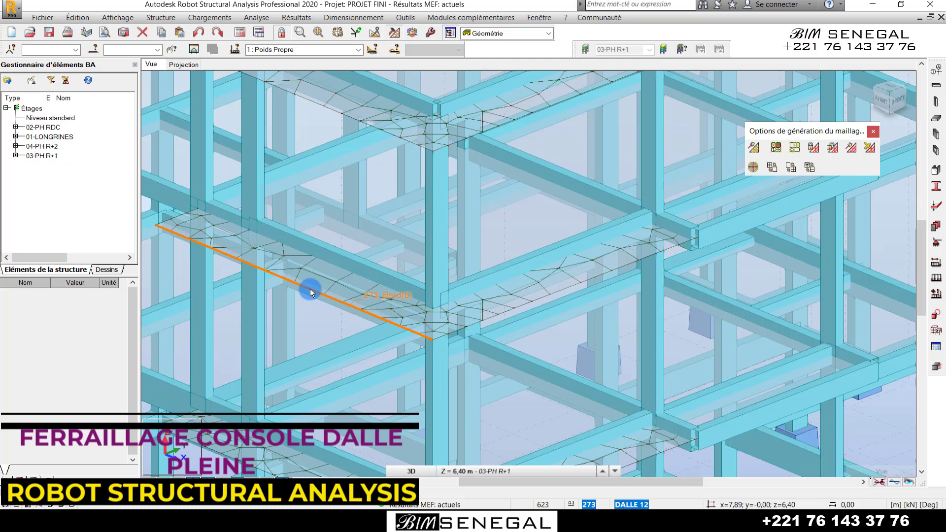
Step: Select the L-shaped cantilever slab (panel 273) at level 03-PH R+1 and make 2: Gsurfacique the active load case
{"action": "left_click", "coordinate": [310, 289]}
{"action": "scroll", "coordinate": [717, 310], "scroll_direction": "down", "scroll_amount": 3}
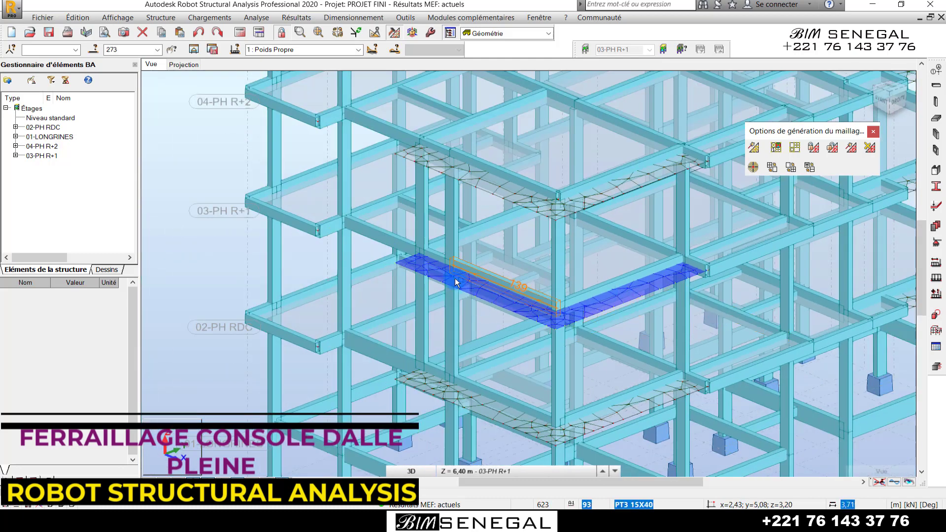
{"action": "scroll", "coordinate": [592, 318], "scroll_direction": "up", "scroll_amount": 3}
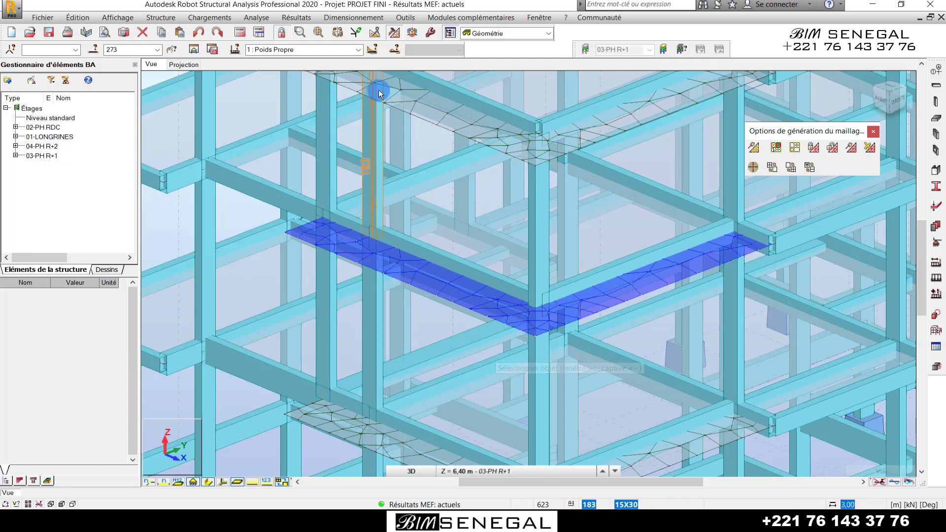
{"action": "left_click", "coordinate": [358, 50]}
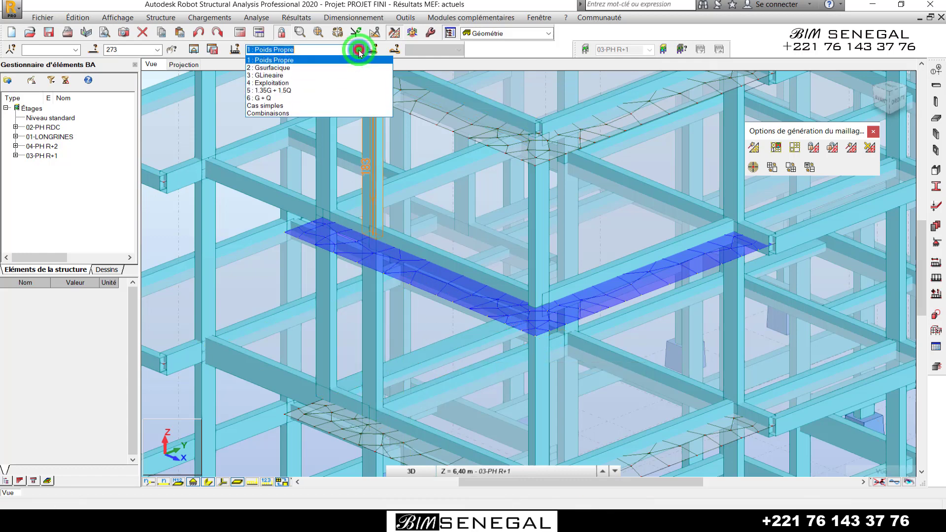
{"action": "left_click", "coordinate": [306, 69]}
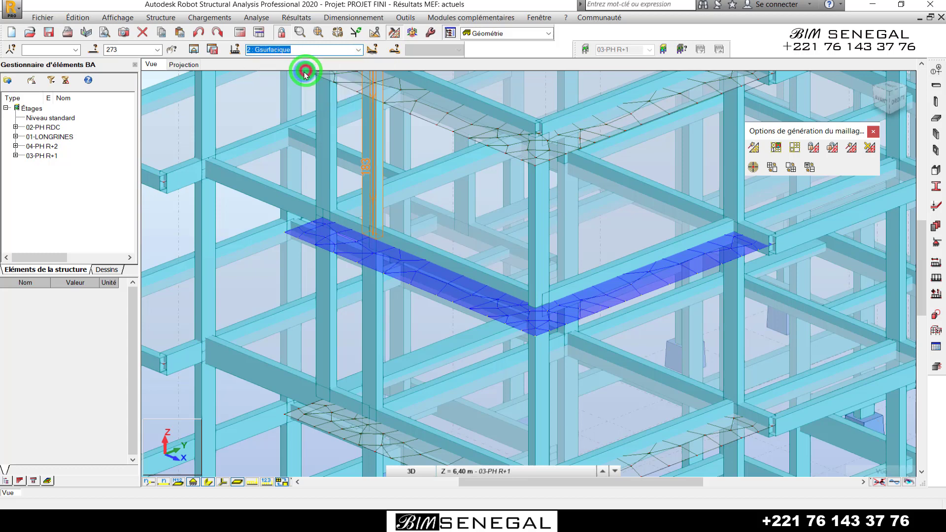
Step: Isolate the selected slab in its own view with its load symbols and load value descriptions displayed
{"action": "left_click", "coordinate": [252, 483]}
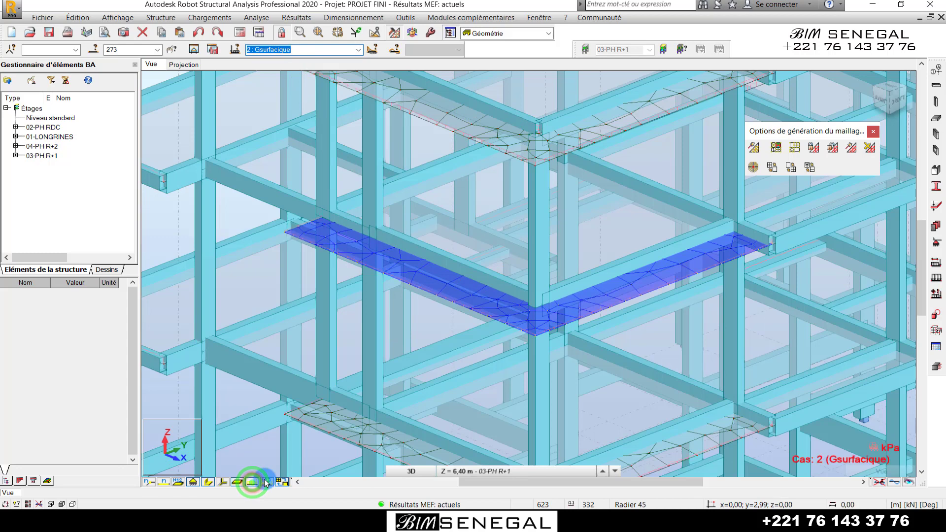
{"action": "left_click", "coordinate": [195, 49]}
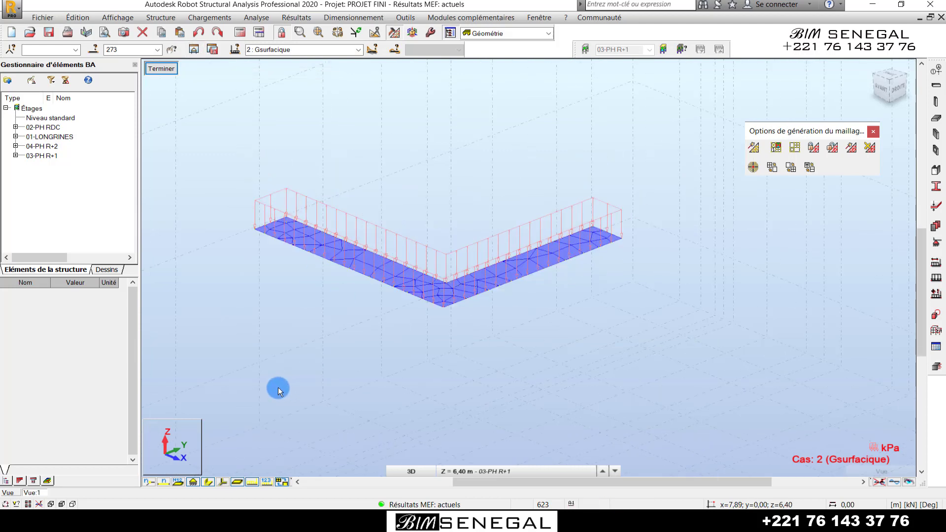
{"action": "left_click", "coordinate": [217, 486]}
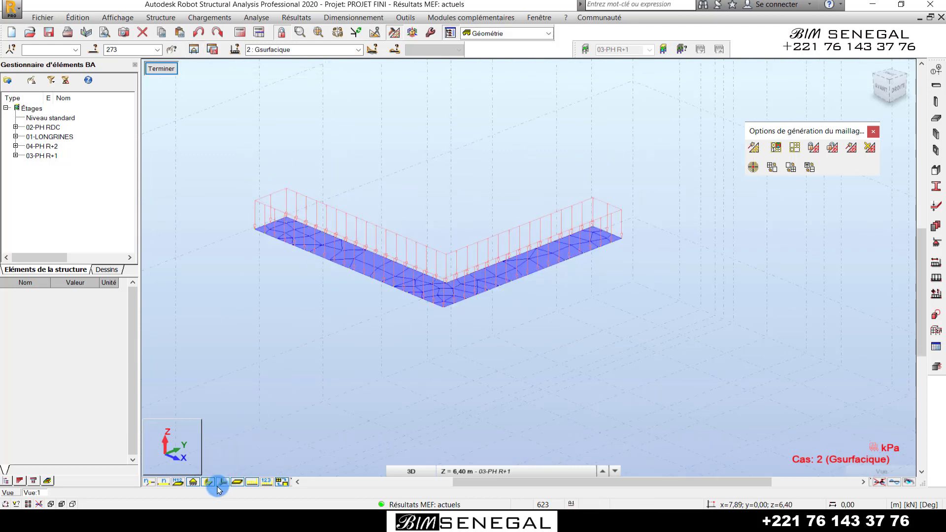
{"action": "left_click", "coordinate": [266, 481]}
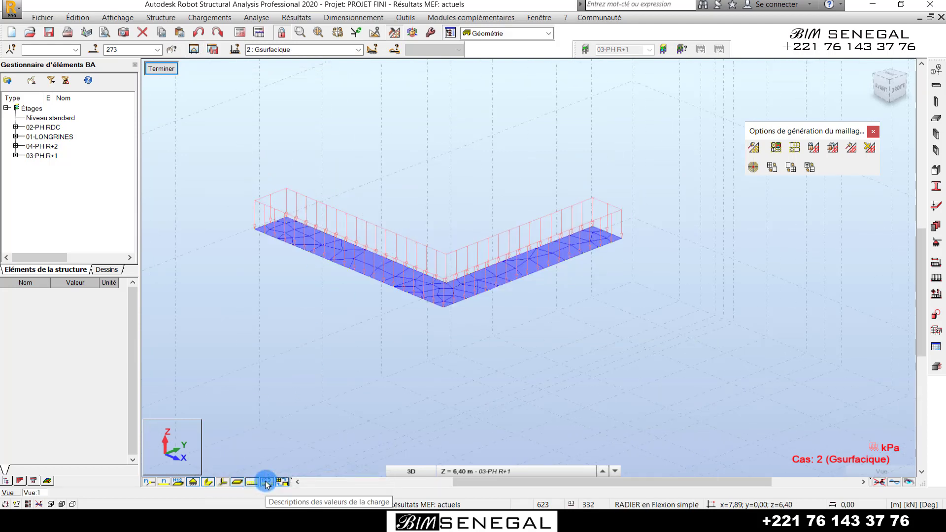
{"action": "scroll", "coordinate": [387, 162], "scroll_direction": "up", "scroll_amount": 1}
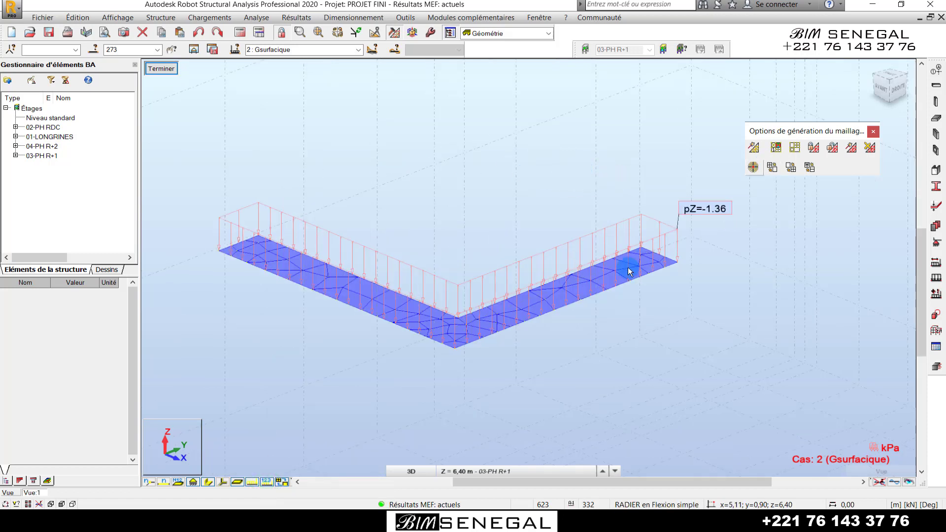
{"action": "scroll", "coordinate": [600, 208], "scroll_direction": "up", "scroll_amount": 1}
{"action": "scroll", "coordinate": [408, 195], "scroll_direction": "down", "scroll_amount": 1}
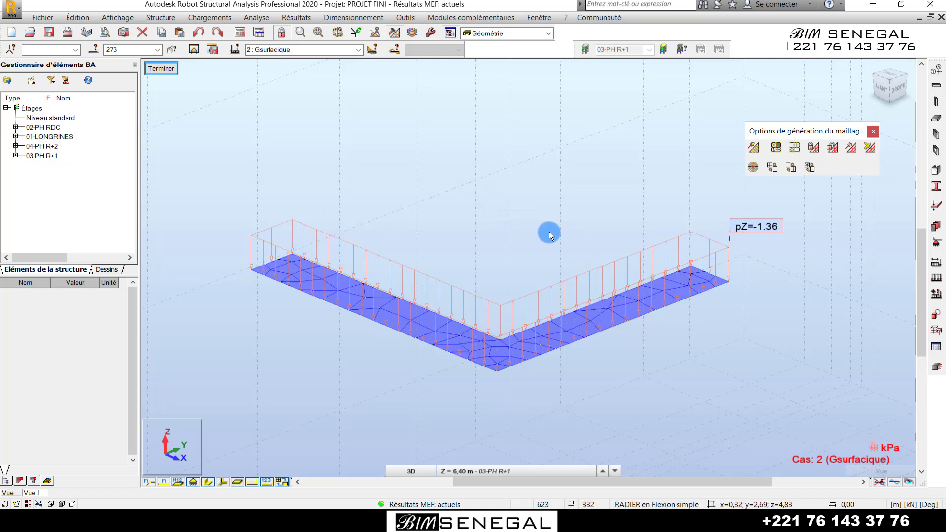
{"action": "scroll", "coordinate": [449, 226], "scroll_direction": "up", "scroll_amount": 2}
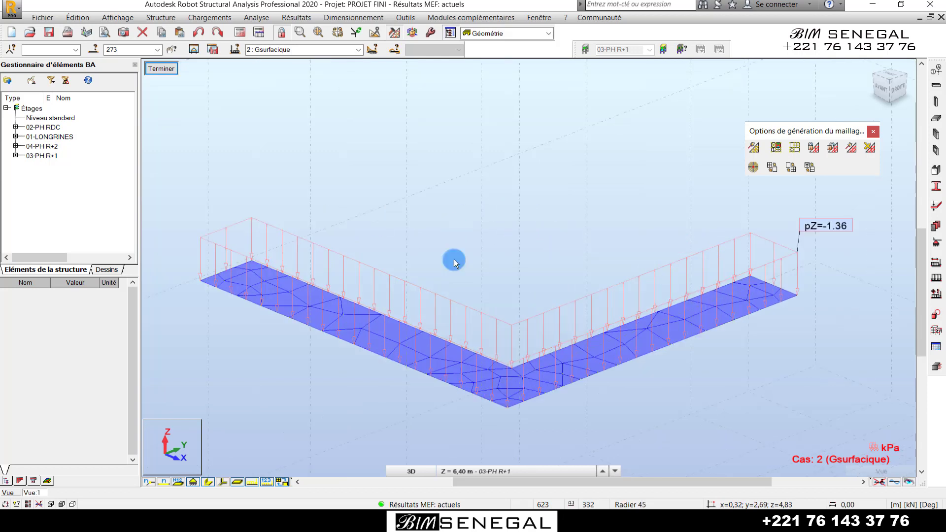
{"action": "scroll", "coordinate": [454, 263], "scroll_direction": "down", "scroll_amount": 1}
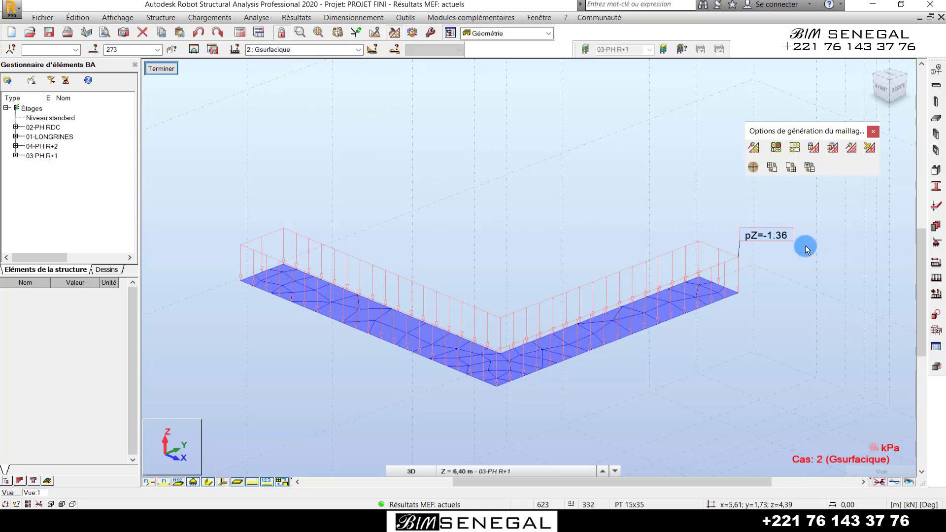
Step: Define a uniform surface load of 0.2 kPa in Z, in the global coordinate system, for case Gsurfacique
{"action": "left_click", "coordinate": [935, 277]}
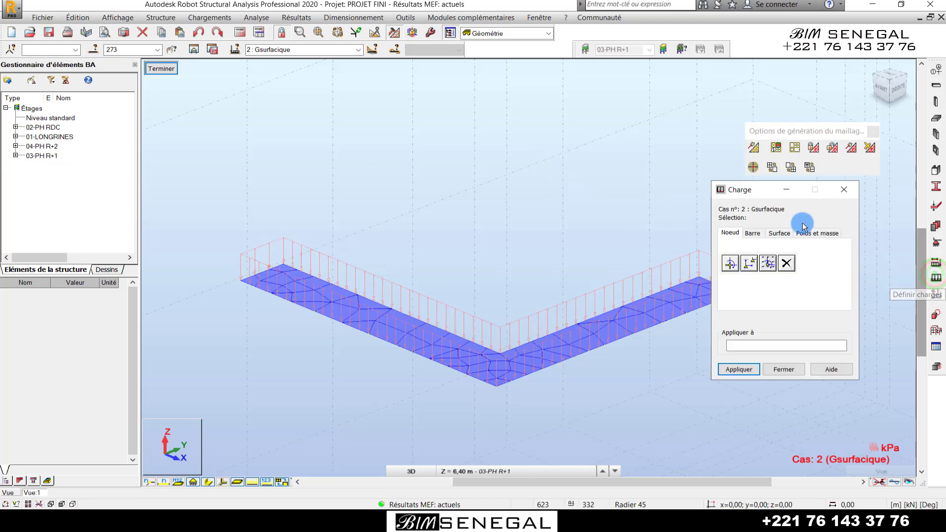
{"action": "left_click_drag", "start_coordinate": [761, 190], "coordinate": [559, 118]}
{"action": "left_click", "coordinate": [574, 156]}
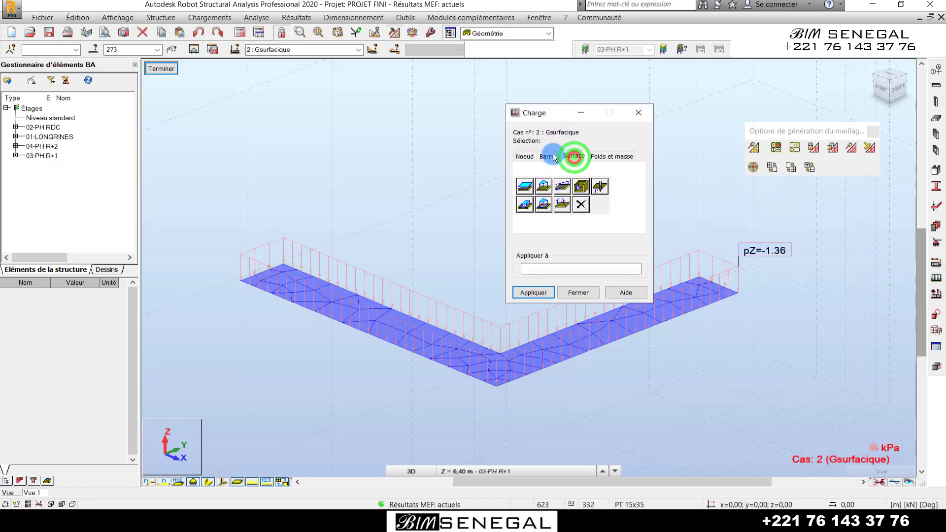
{"action": "left_click", "coordinate": [524, 187]}
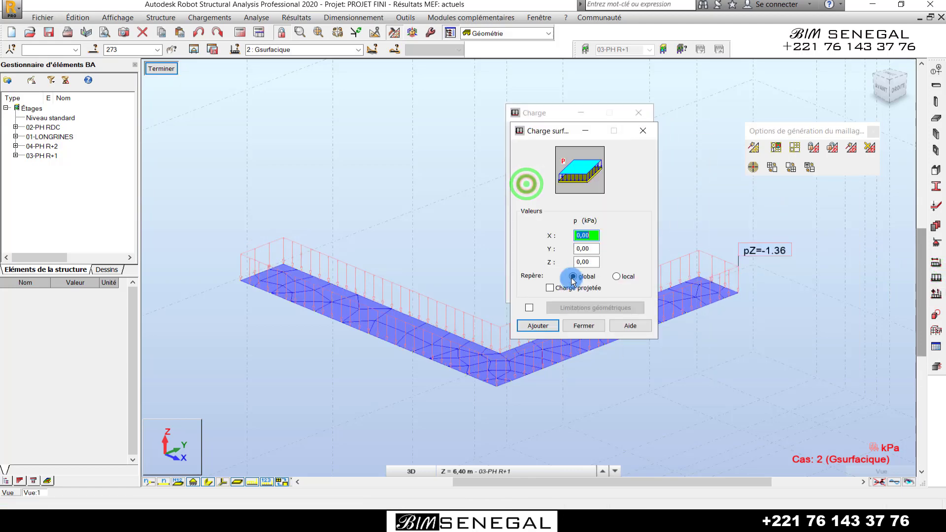
{"action": "double_click", "coordinate": [596, 261]}
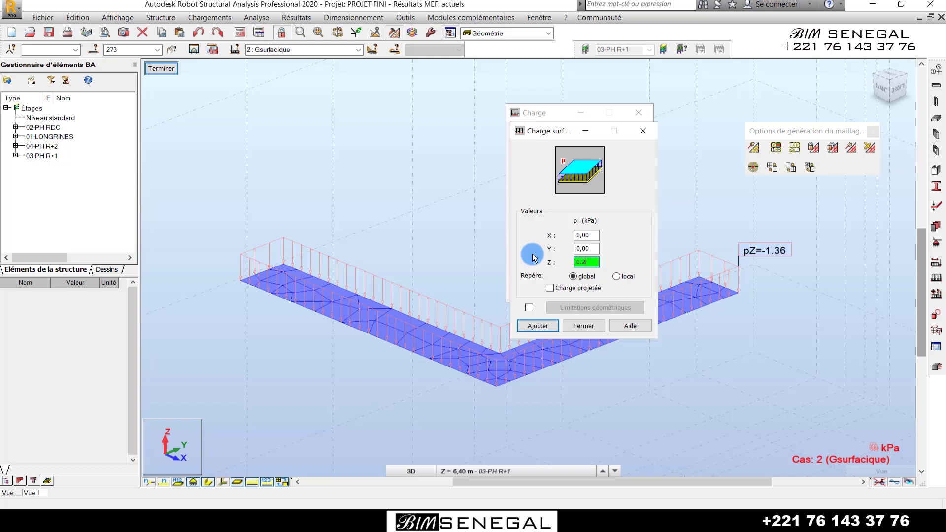
{"action": "left_click", "coordinate": [538, 325]}
Step: Apply the uniform surface load to panel 273 and accept the change to the structure data
{"action": "scroll", "coordinate": [449, 310], "scroll_direction": "up", "scroll_amount": 2}
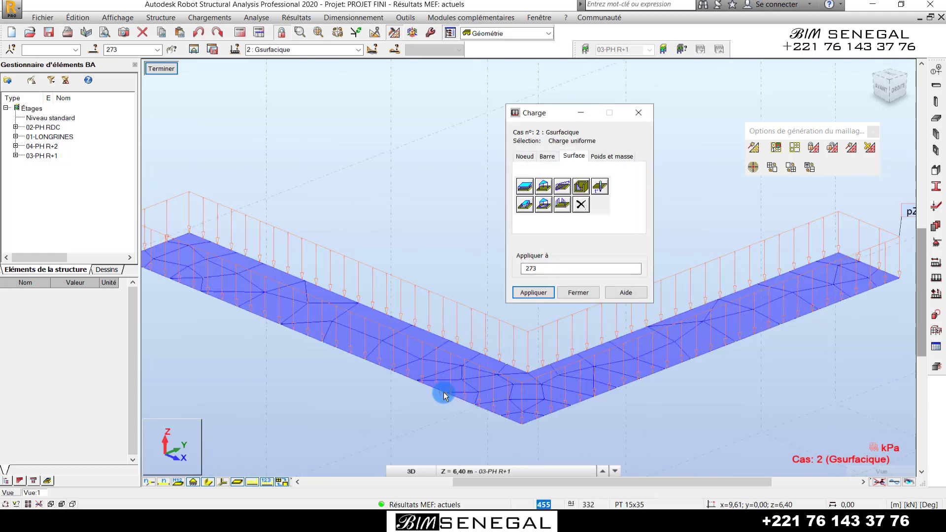
{"action": "scroll", "coordinate": [443, 392], "scroll_direction": "up", "scroll_amount": 1}
{"action": "scroll", "coordinate": [468, 279], "scroll_direction": "down", "scroll_amount": 3}
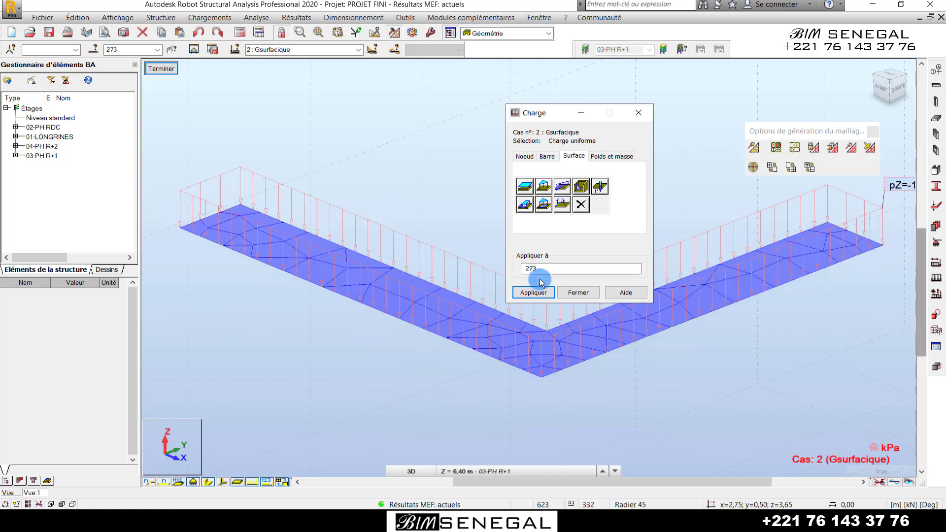
{"action": "left_click", "coordinate": [551, 269]}
{"action": "left_click", "coordinate": [532, 293]}
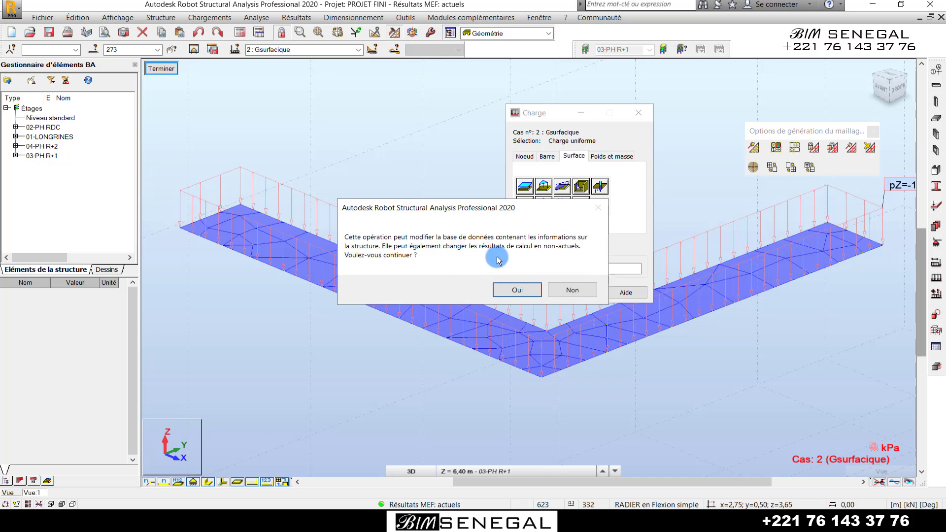
{"action": "left_click", "coordinate": [519, 290]}
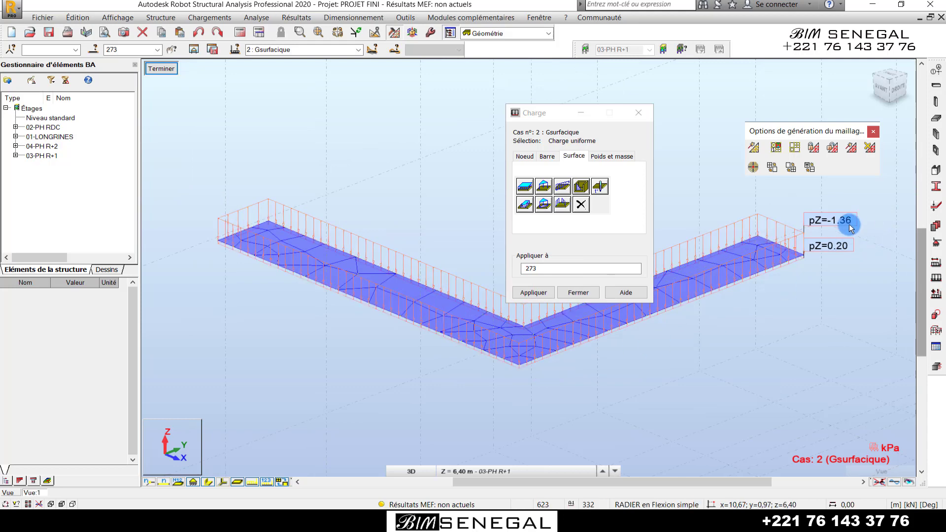
Step: Try to remove the pZ=0.20 load from the slab with the delete option for uniform loads
{"action": "scroll", "coordinate": [844, 223], "scroll_direction": "up", "scroll_amount": 4}
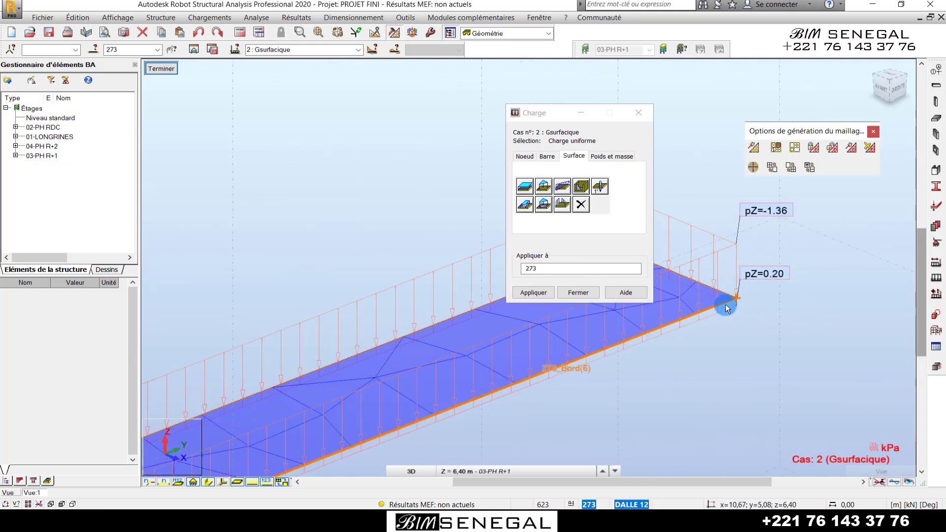
{"action": "left_click", "coordinate": [581, 205]}
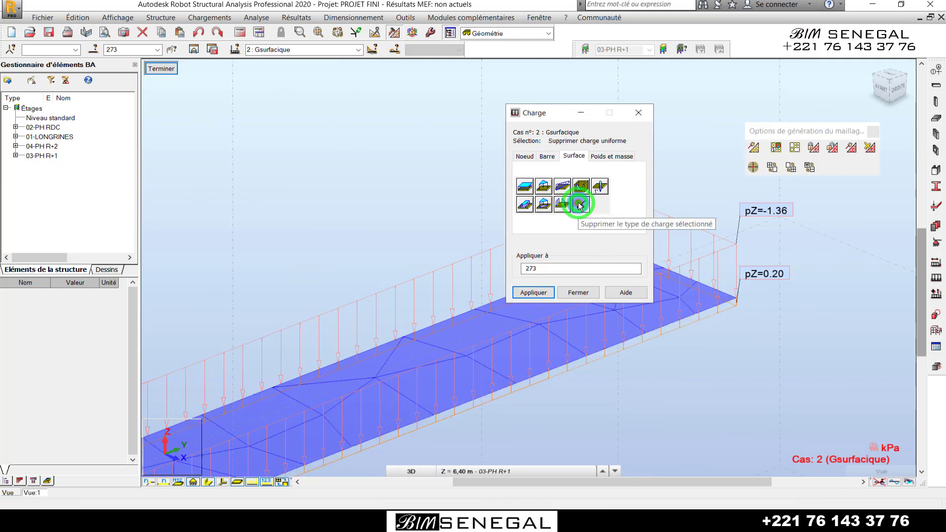
{"action": "left_click", "coordinate": [746, 272]}
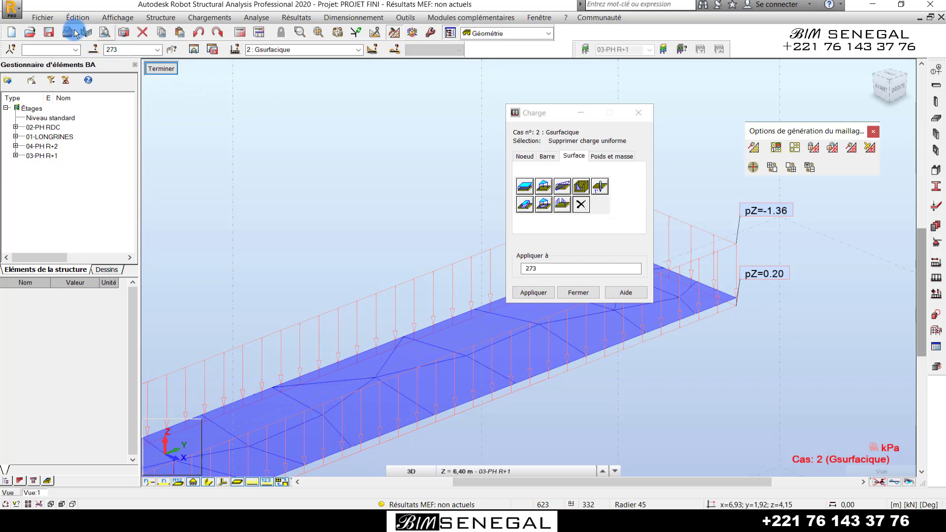
Step: Delete the Gsurfacique row for panel 273 with PZ=0,20 from the loads table
{"action": "left_click", "coordinate": [206, 18]}
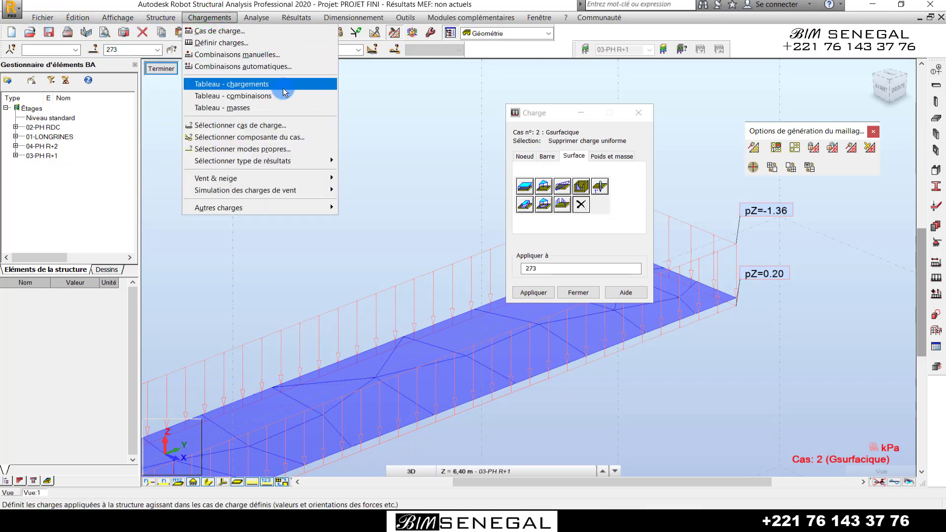
{"action": "left_click", "coordinate": [256, 84]}
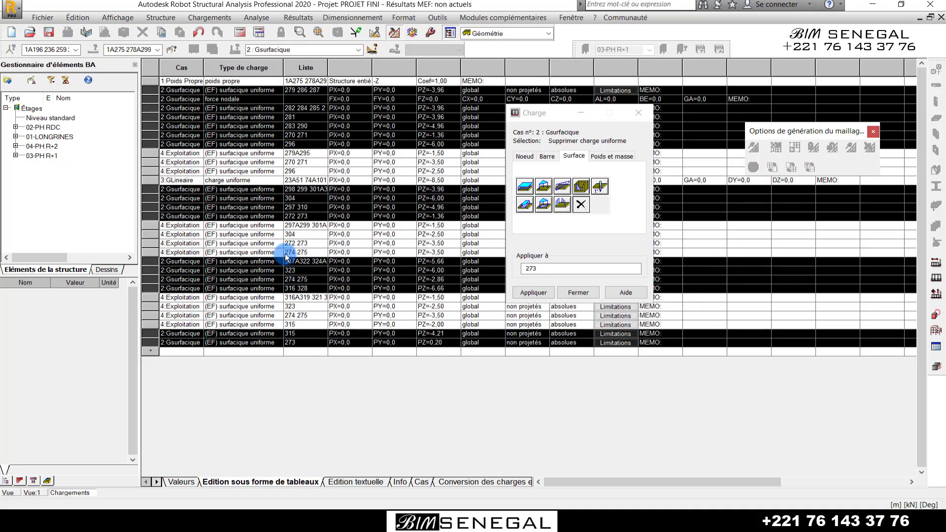
{"action": "left_click_drag", "start_coordinate": [539, 114], "coordinate": [691, 295]}
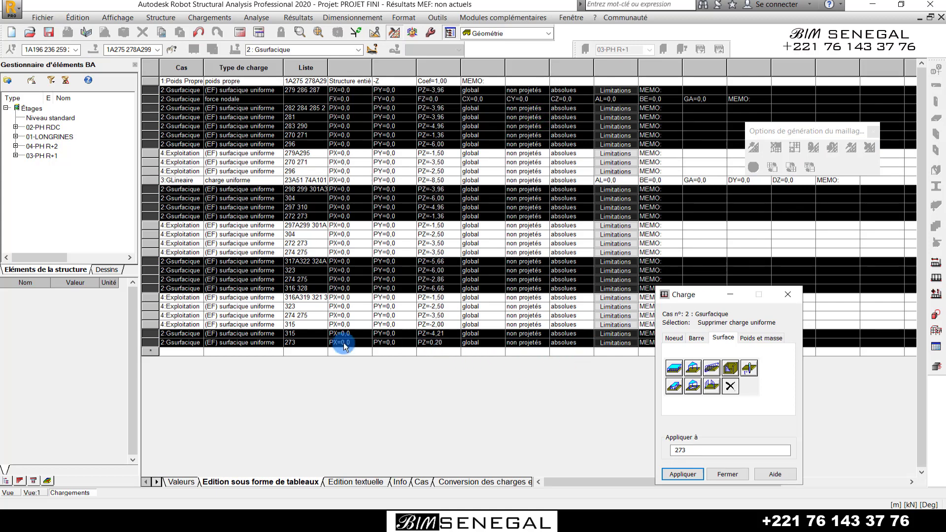
{"action": "left_click", "coordinate": [150, 342]}
{"action": "left_click", "coordinate": [162, 343]}
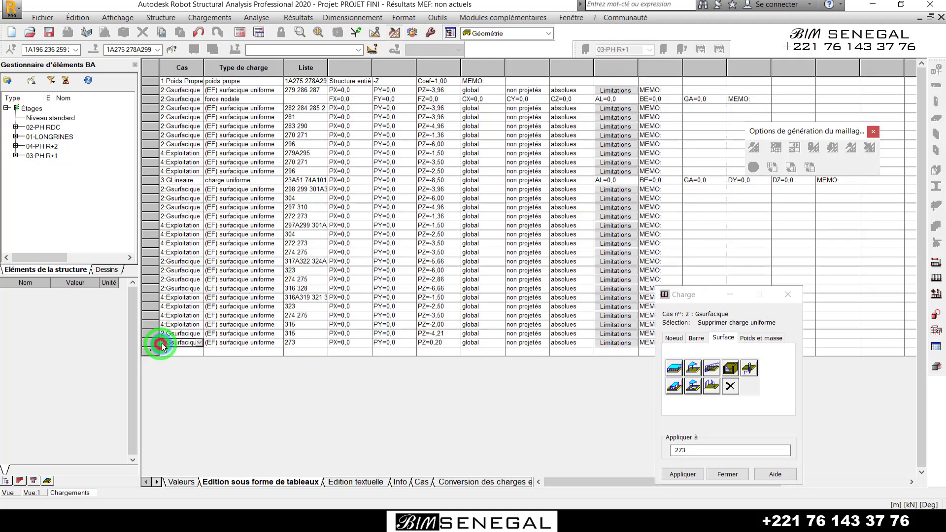
{"action": "left_click", "coordinate": [150, 343]}
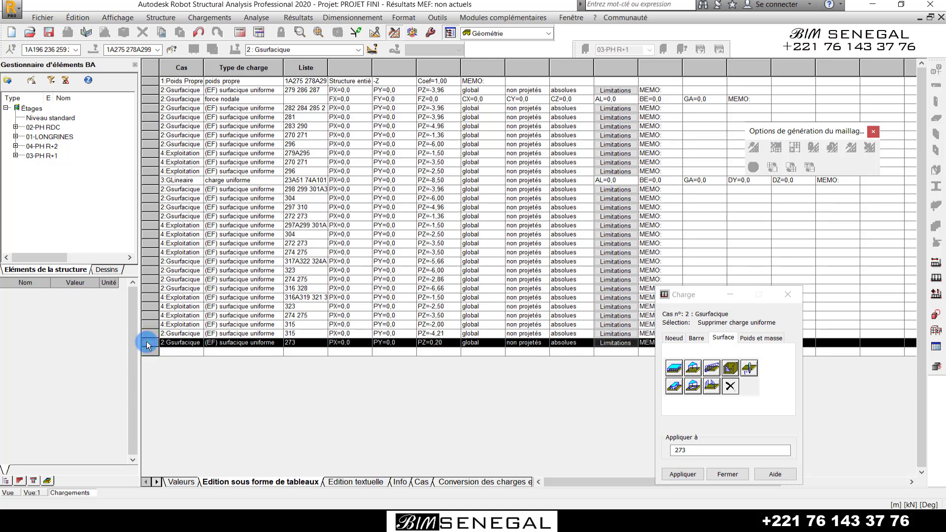
{"action": "key", "text": "Delete"}
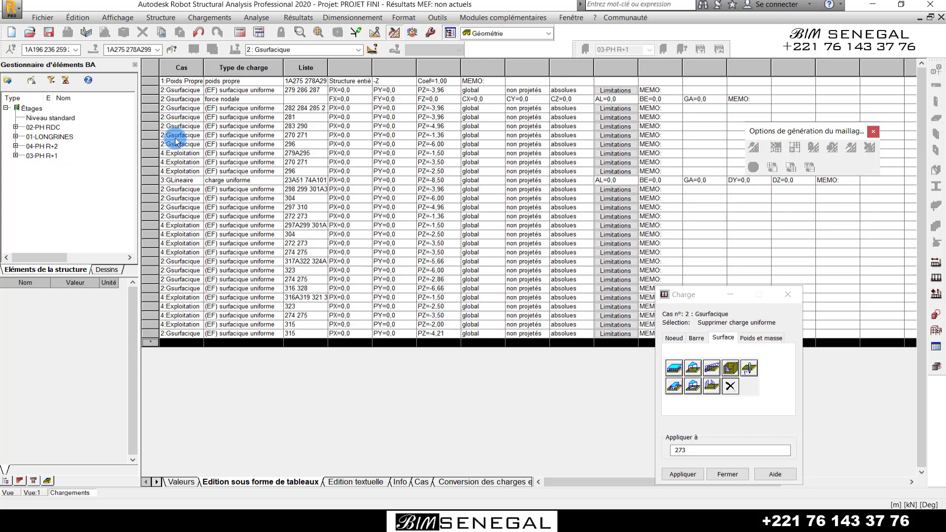
Step: Return to the isolated slab view and define a uniform surface load of -0.20 kPa in global Z
{"action": "left_click", "coordinate": [7, 489]}
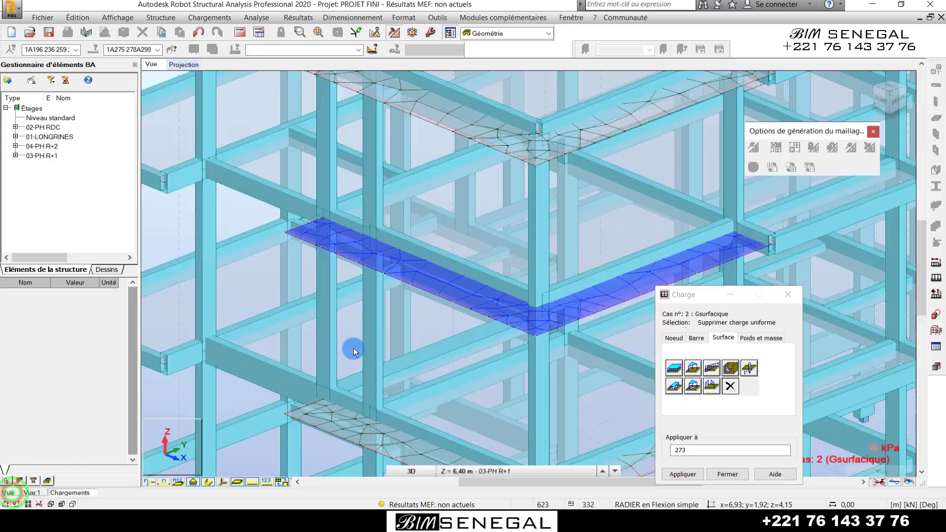
{"action": "left_click", "coordinate": [32, 493]}
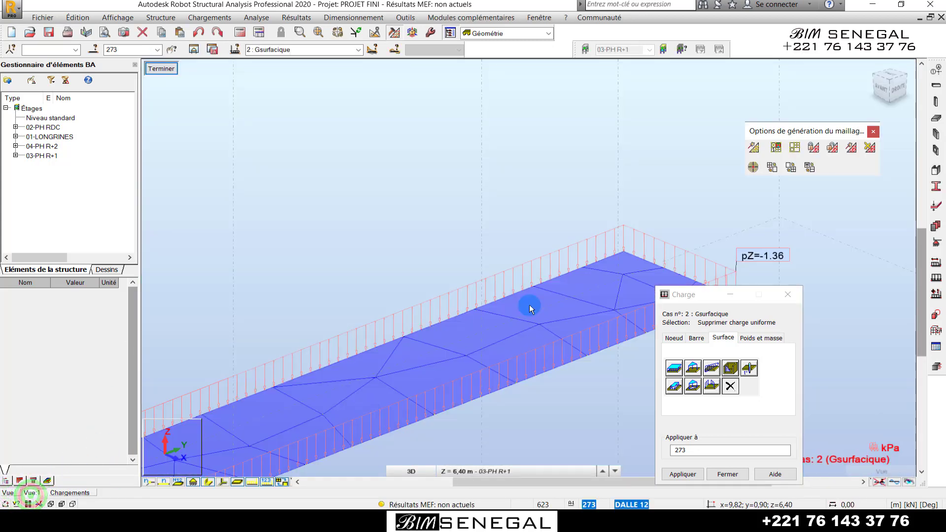
{"action": "left_click", "coordinate": [674, 368]}
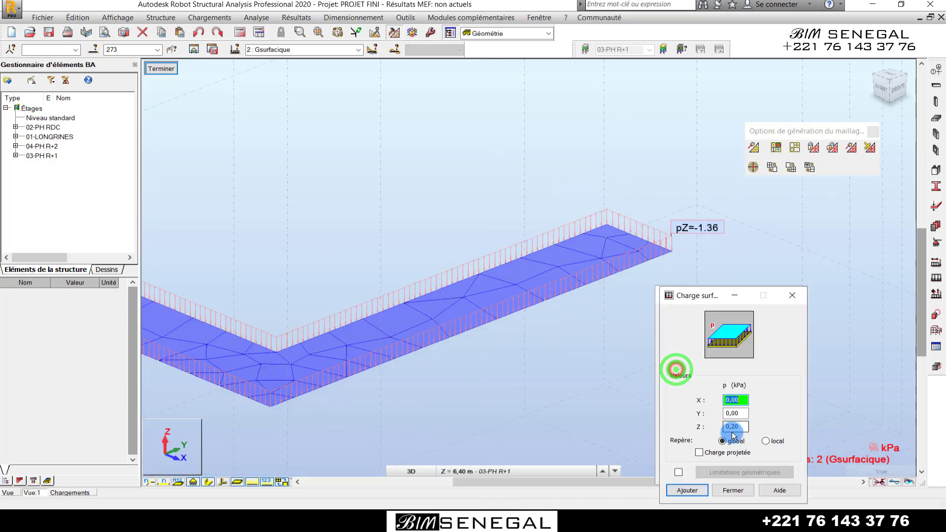
{"action": "left_click", "coordinate": [729, 427]}
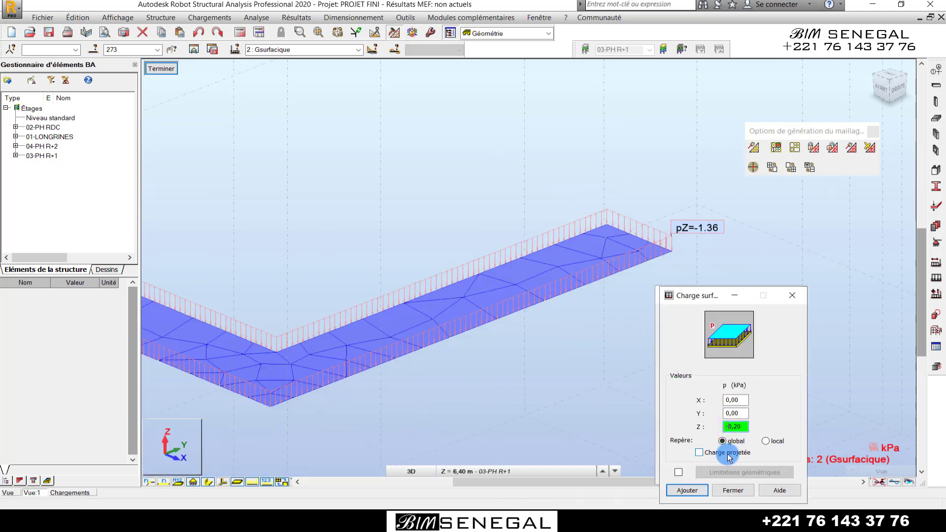
{"action": "left_click", "coordinate": [687, 490]}
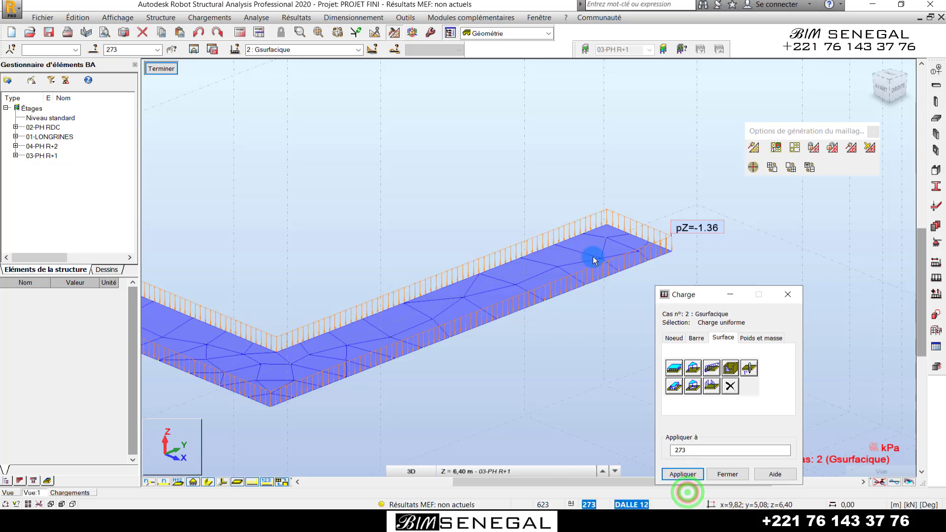
Step: Apply the defined -0.20 kPa uniform surface load to panel 273
{"action": "scroll", "coordinate": [595, 258], "scroll_direction": "up", "scroll_amount": 2}
{"action": "left_click", "coordinate": [718, 449]}
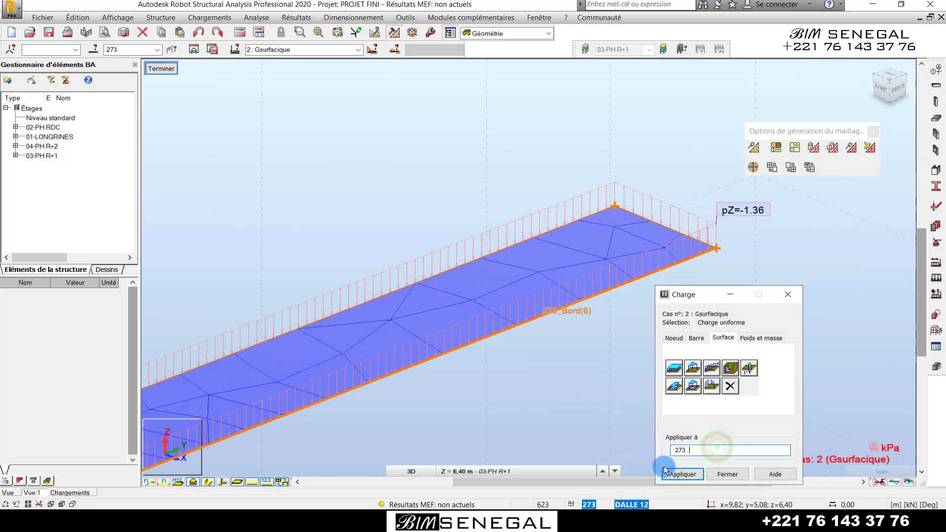
{"action": "left_click", "coordinate": [685, 473]}
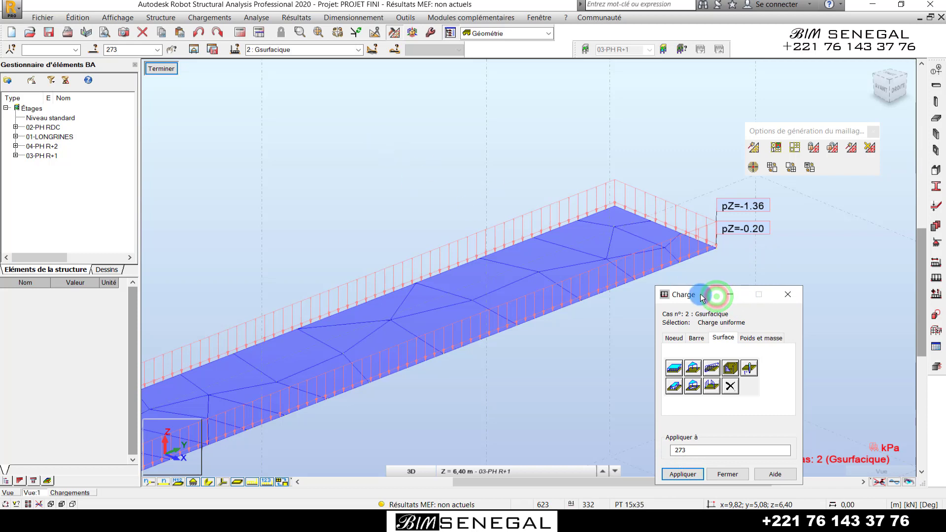
Step: Define a uniform surface load of -1.00 kPa in global Z and apply it to panel 273 in the Gsurfacique case
{"action": "left_click_drag", "start_coordinate": [707, 299], "coordinate": [292, 108]}
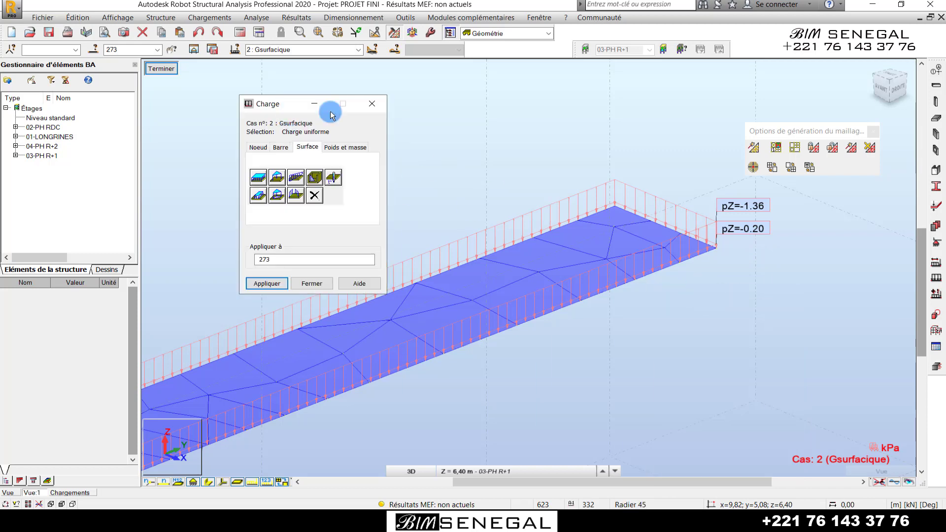
{"action": "left_click", "coordinate": [254, 178]}
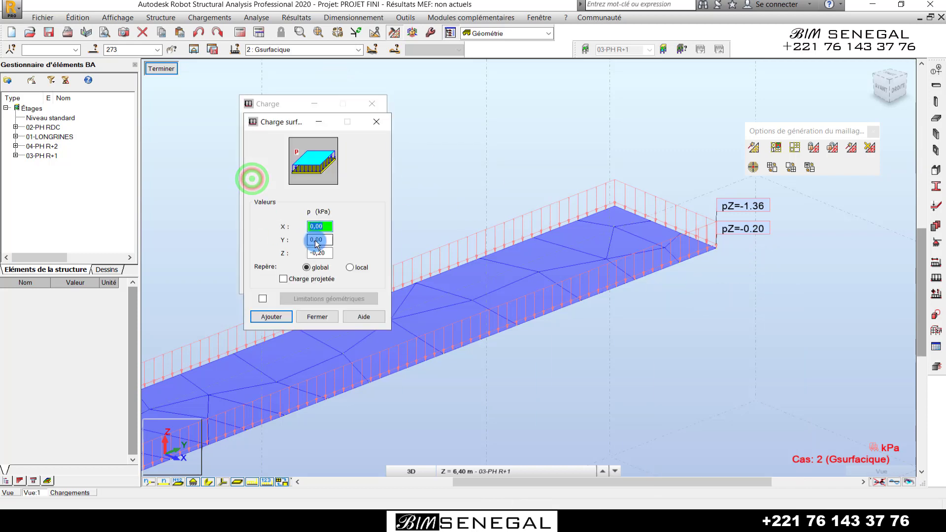
{"action": "double_click", "coordinate": [321, 252]}
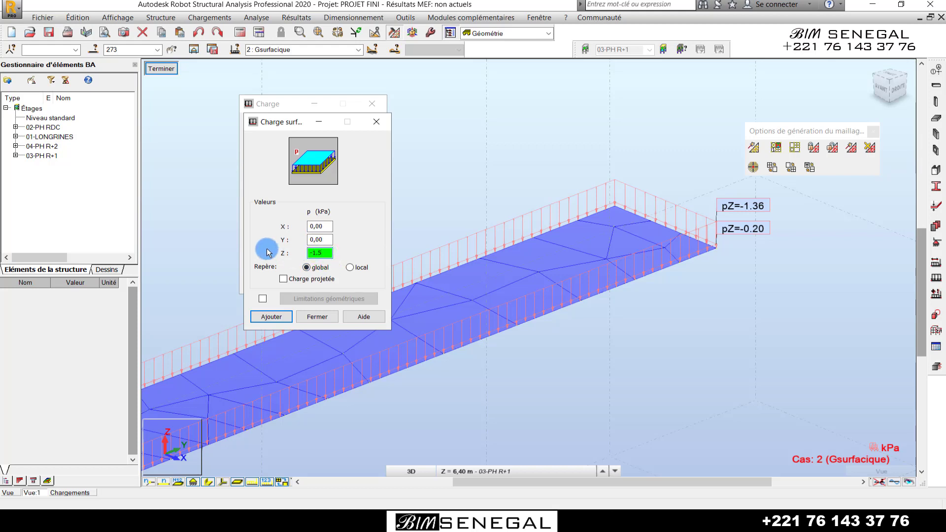
{"action": "left_click", "coordinate": [328, 253]}
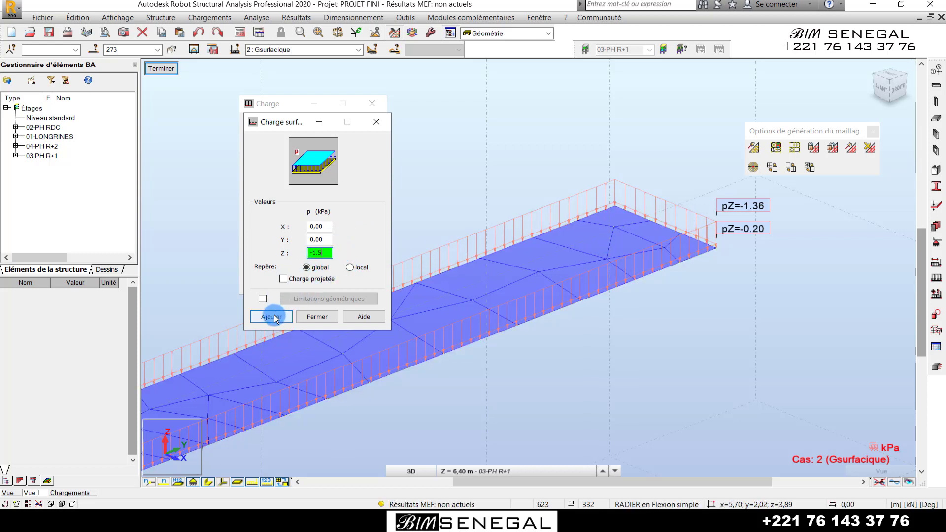
{"action": "left_click", "coordinate": [328, 254]}
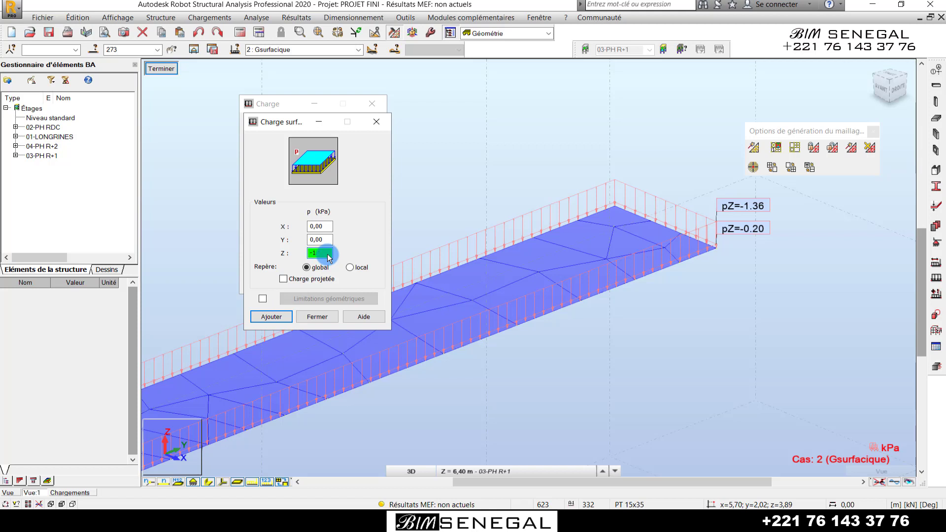
{"action": "left_click", "coordinate": [281, 314]}
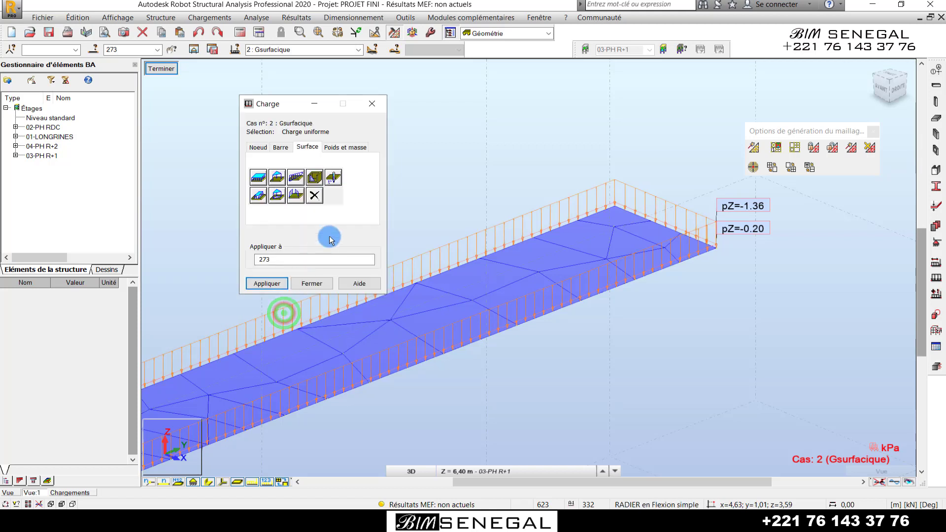
{"action": "left_click", "coordinate": [271, 284]}
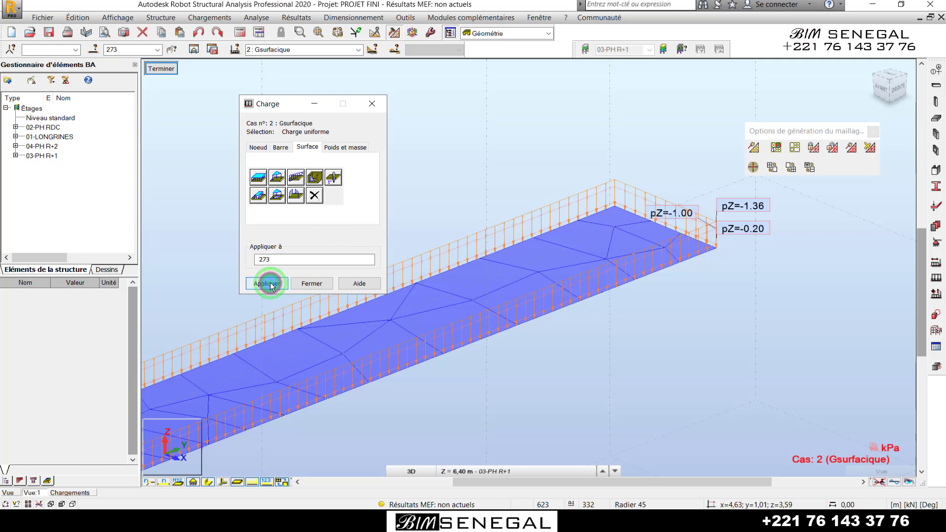
{"action": "left_click", "coordinate": [372, 103]}
Step: Display load case 4 : Exploitation and check the live load applied to the slab
{"action": "left_click", "coordinate": [358, 50]}
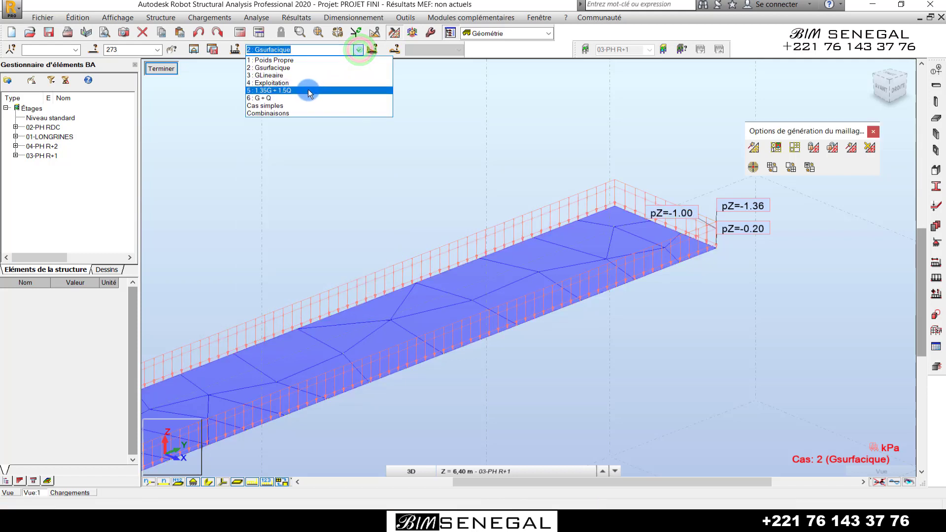
{"action": "left_click", "coordinate": [272, 82]}
{"action": "scroll", "coordinate": [797, 205], "scroll_direction": "up", "scroll_amount": 2}
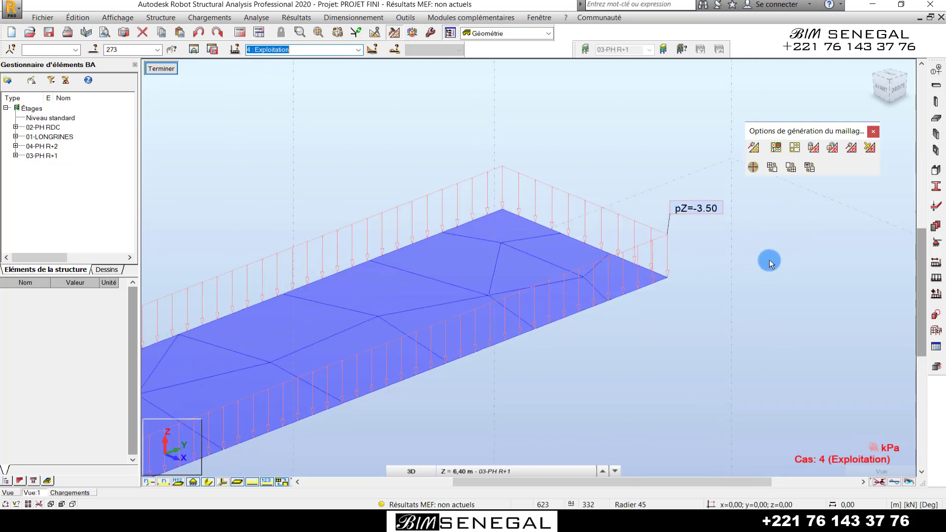
{"action": "scroll", "coordinate": [779, 255], "scroll_direction": "down", "scroll_amount": 1}
{"action": "scroll", "coordinate": [784, 250], "scroll_direction": "down", "scroll_amount": 4}
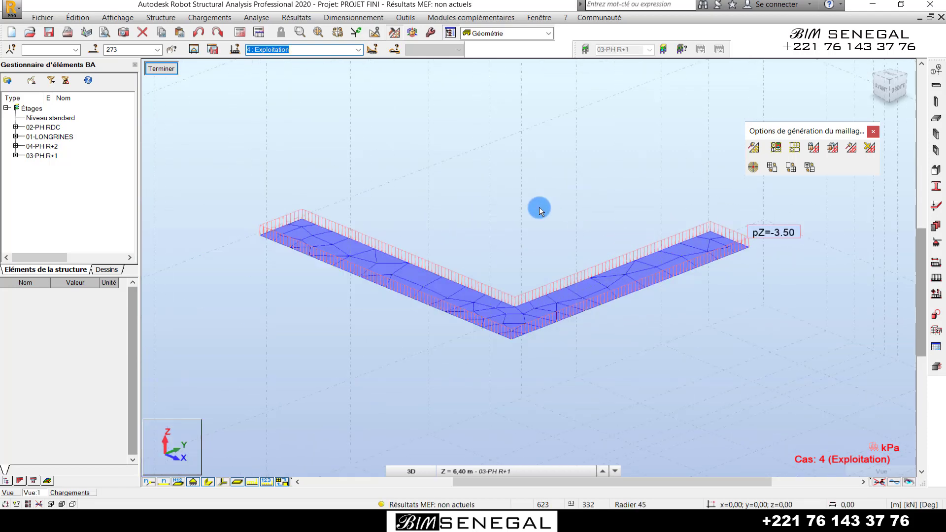
Step: Recalculate the structure and open the theoretical reinforcement design for slabs and walls (Ferraillage théorique dalles/voiles BA)
{"action": "left_click", "coordinate": [235, 33]}
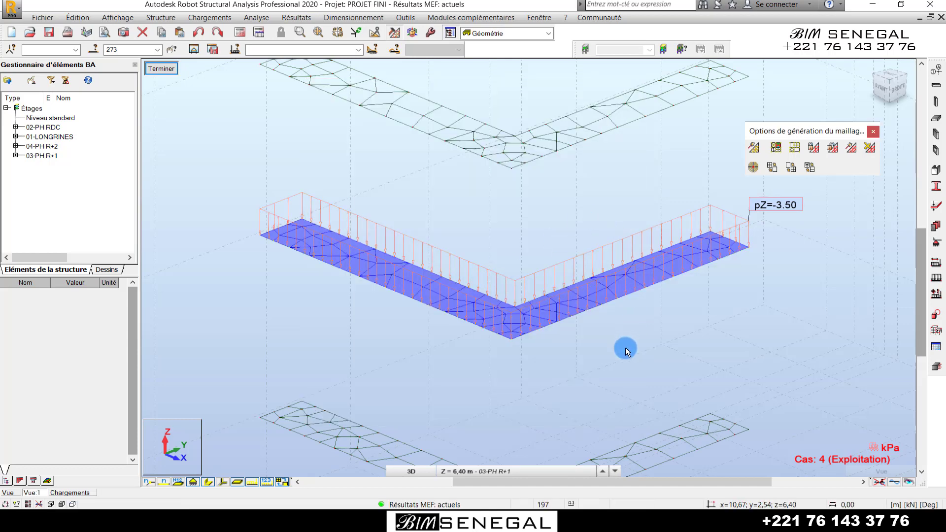
{"action": "scroll", "coordinate": [607, 331], "scroll_direction": "up", "scroll_amount": 2}
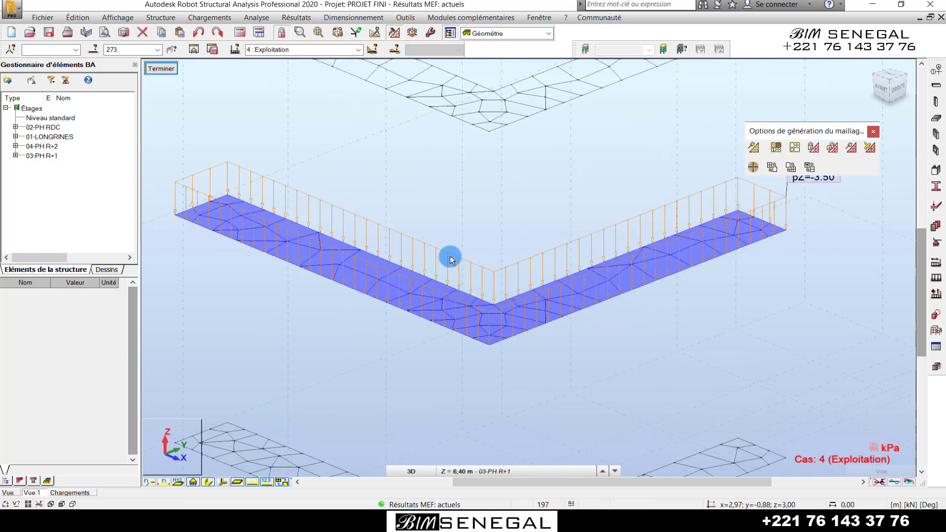
{"action": "left_click", "coordinate": [345, 17]}
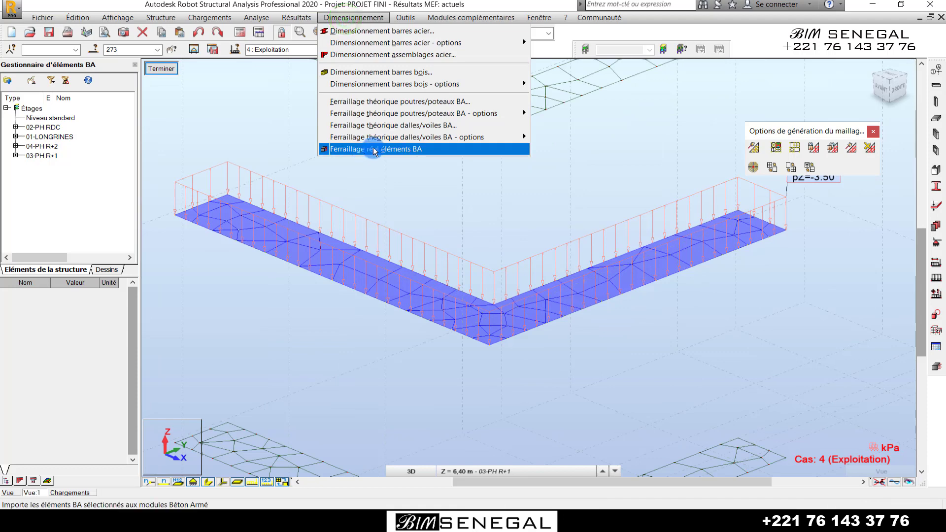
{"action": "left_click", "coordinate": [413, 125]}
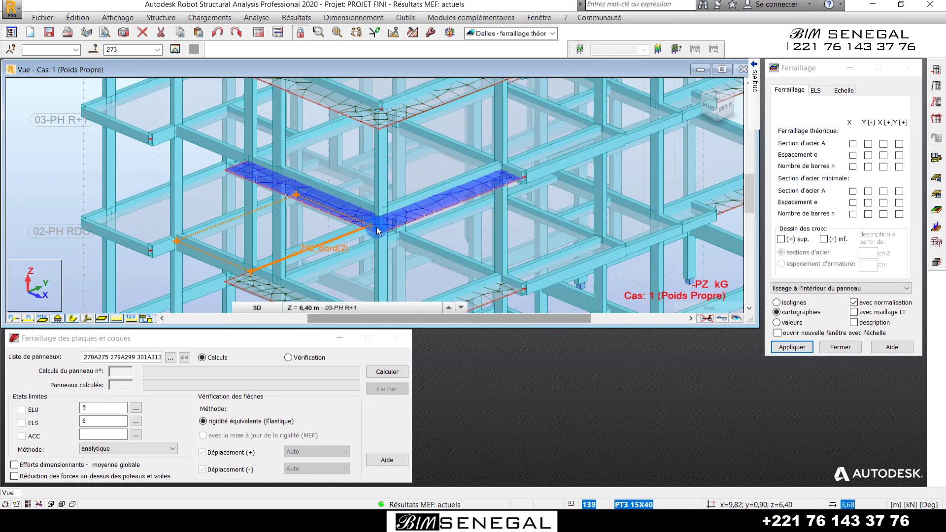
Step: Isolate panel 273 in its own view and calculate the plate and shell reinforcement for panel 273 only
{"action": "left_click", "coordinate": [176, 50]}
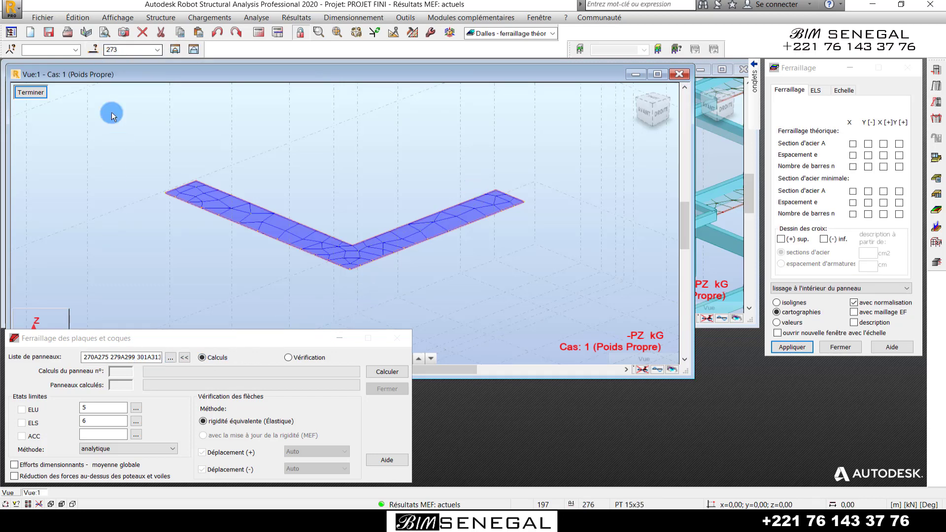
{"action": "left_click", "coordinate": [119, 358]}
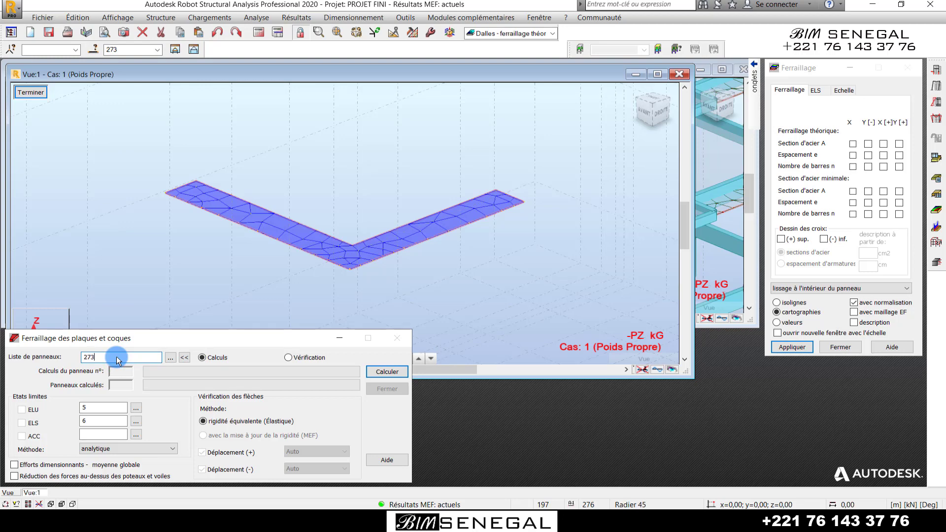
{"action": "left_click", "coordinate": [392, 368]}
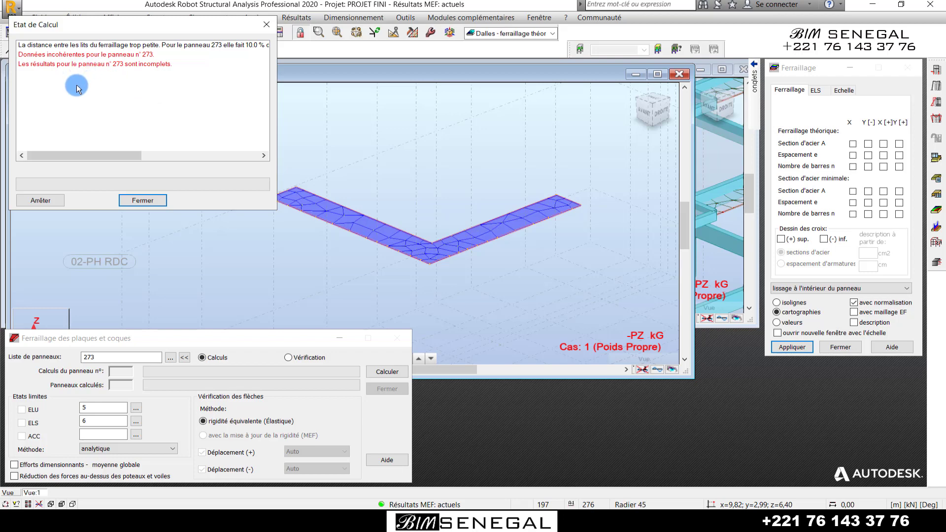
{"action": "left_click", "coordinate": [142, 201]}
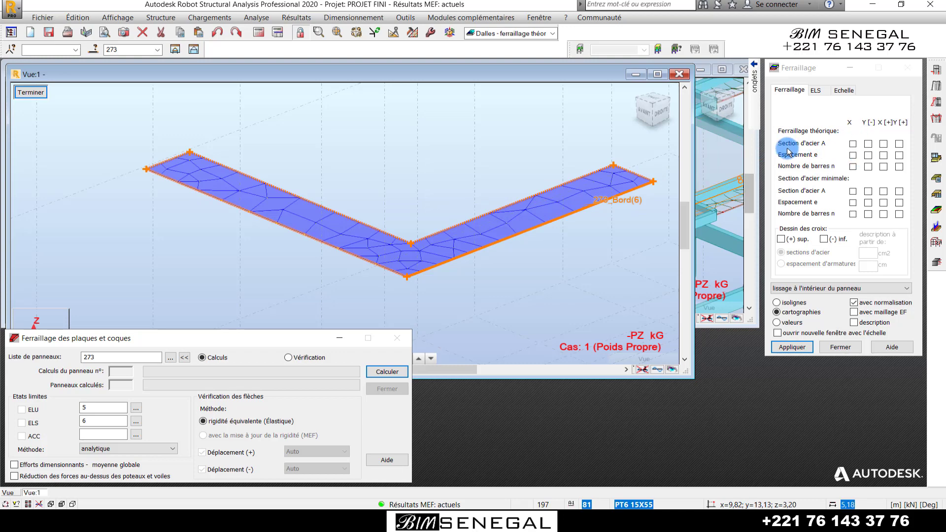
Step: Display the colour map of the theoretical steel section A in the X [-] direction on panel 273
{"action": "left_click", "coordinate": [852, 143]}
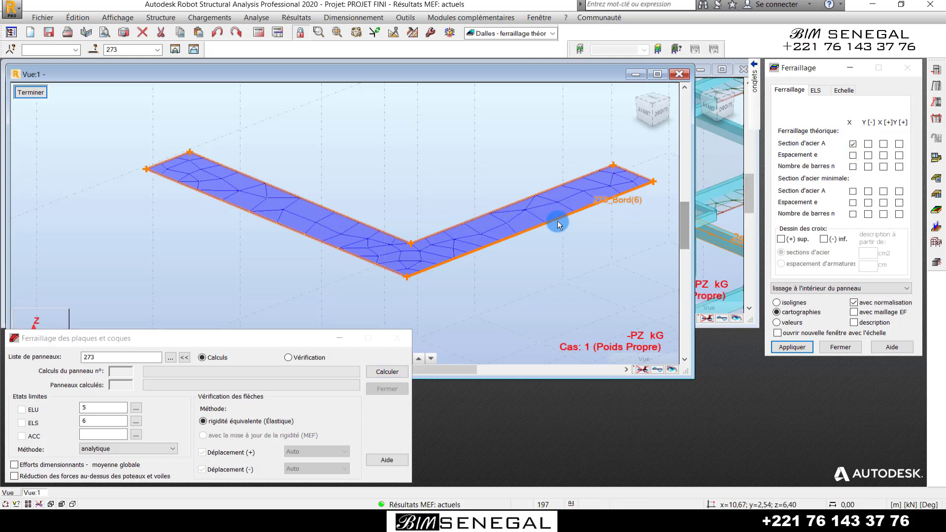
{"action": "left_click_drag", "start_coordinate": [159, 333], "coordinate": [392, 399]}
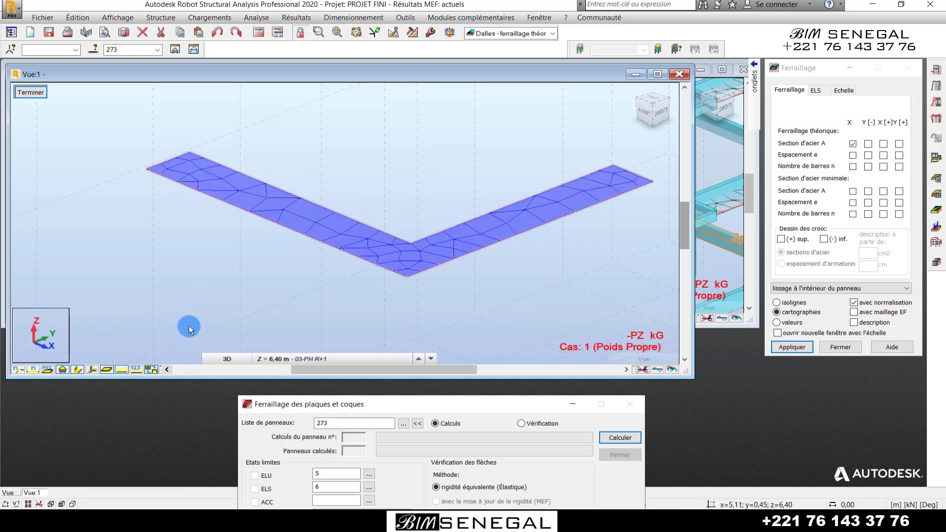
{"action": "left_click", "coordinate": [793, 342]}
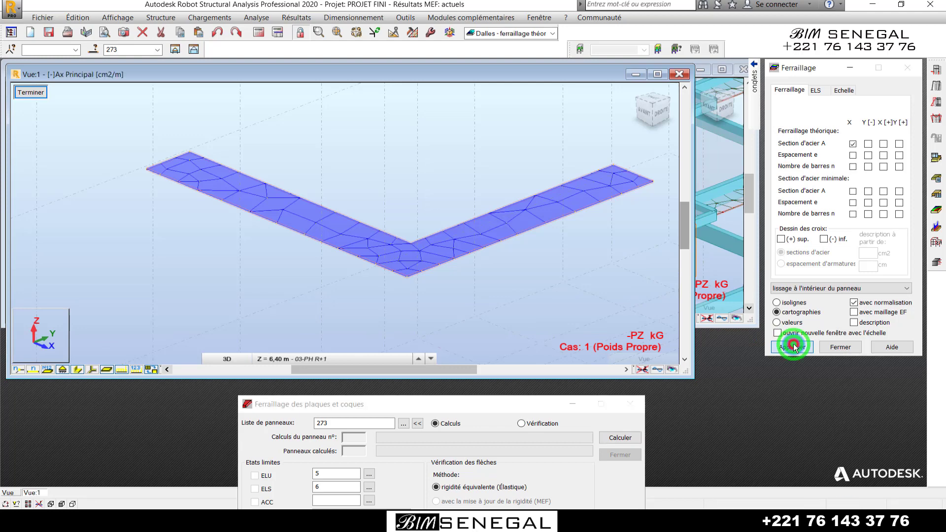
{"action": "scroll", "coordinate": [445, 184], "scroll_direction": "up", "scroll_amount": 1}
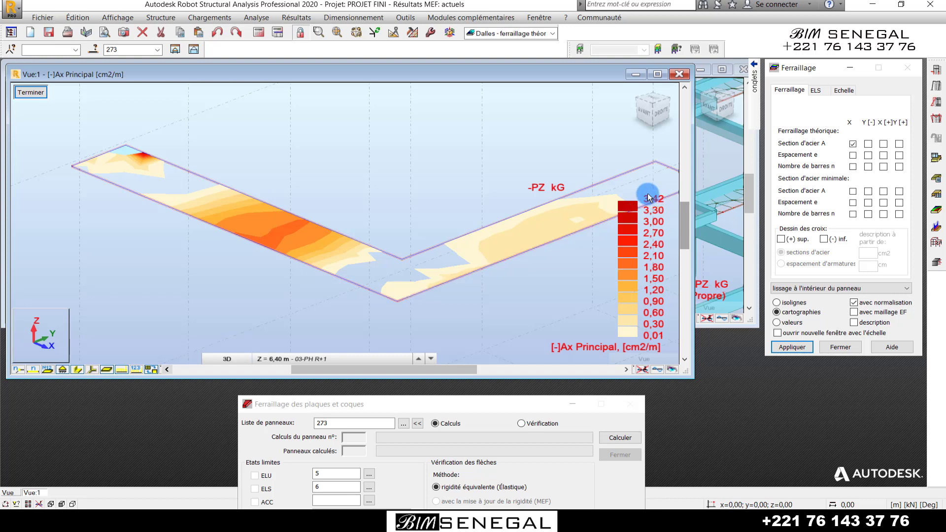
{"action": "right_click", "coordinate": [623, 352]}
{"action": "left_click", "coordinate": [306, 275]}
Step: Show the X [-] steel sections as values, with descriptions positioned at Points extrêmes sur panneaux
{"action": "left_click", "coordinate": [793, 323]}
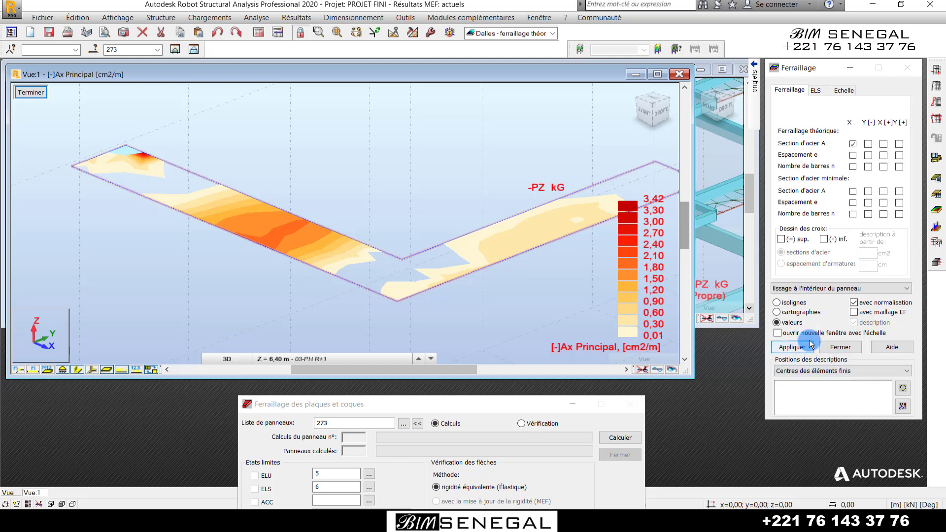
{"action": "left_click", "coordinate": [819, 371]}
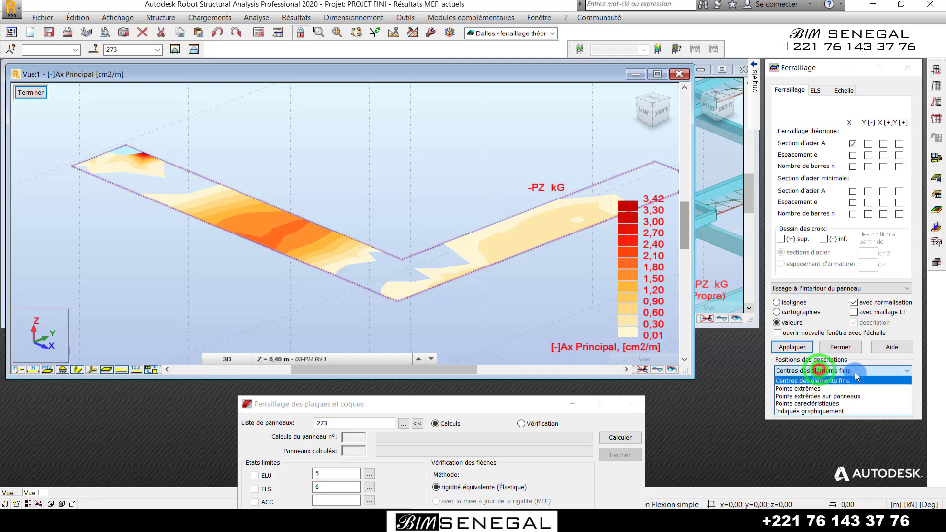
{"action": "left_click", "coordinate": [827, 386]}
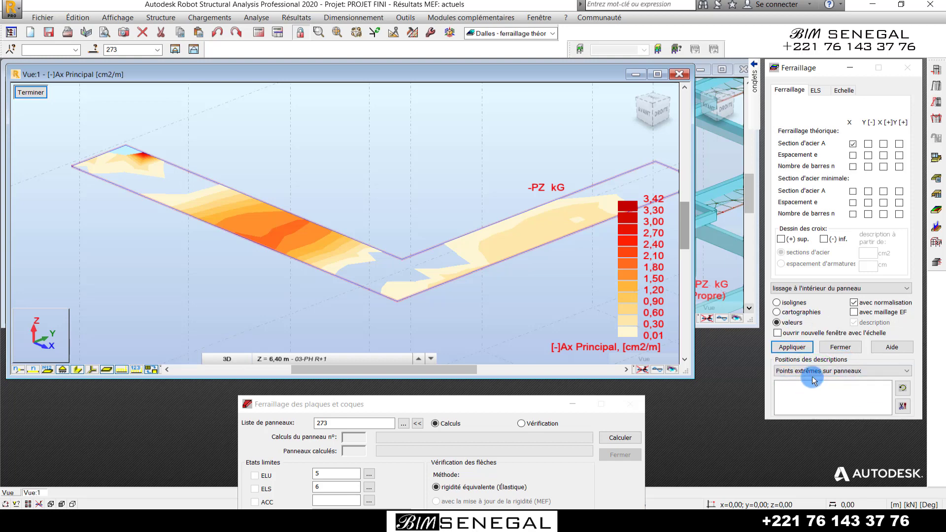
{"action": "left_click", "coordinate": [803, 348]}
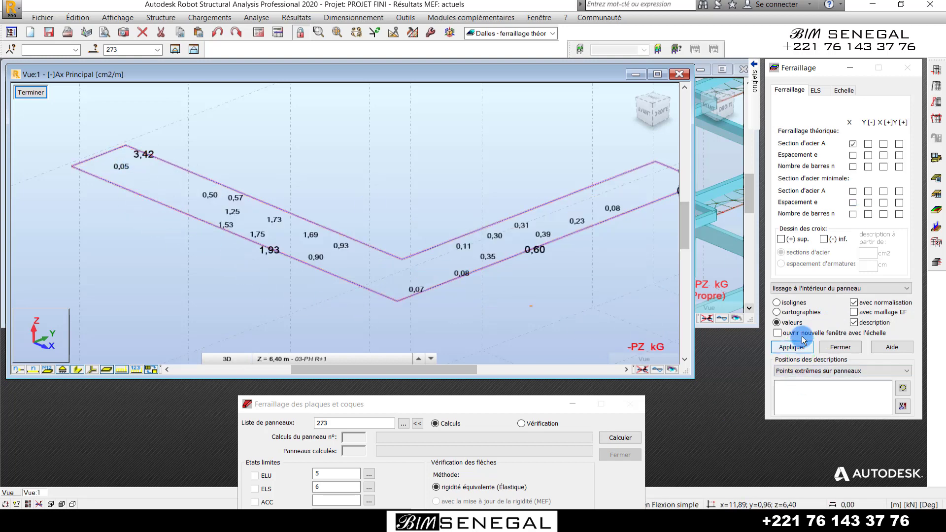
Step: Switch the results back to cartographies with descriptions and examine the X [-] steel sections along the slab
{"action": "left_click", "coordinate": [788, 312]}
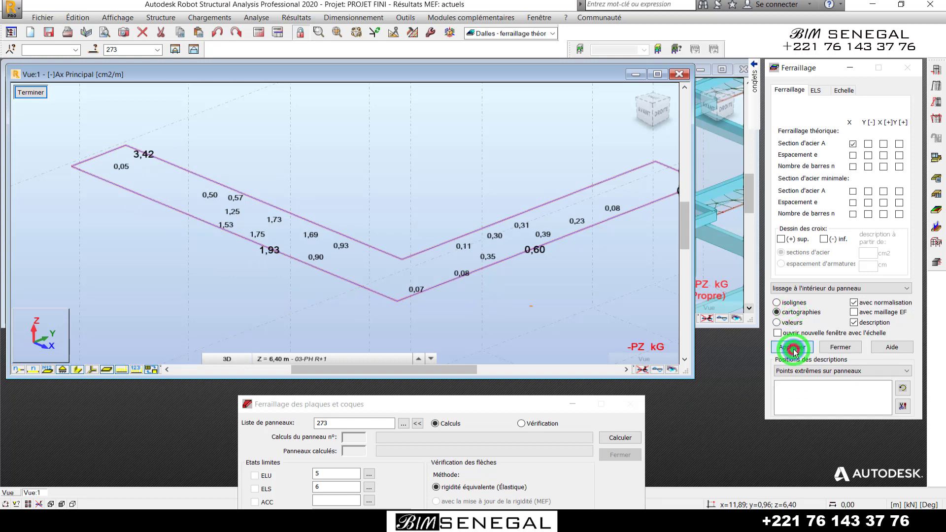
{"action": "left_click", "coordinate": [792, 348]}
{"action": "scroll", "coordinate": [105, 155], "scroll_direction": "up", "scroll_amount": 1}
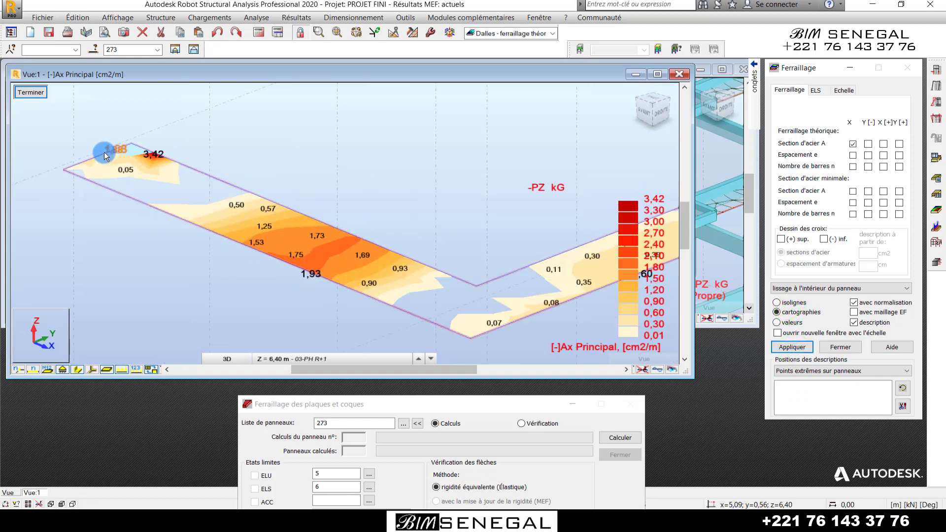
{"action": "scroll", "coordinate": [148, 155], "scroll_direction": "up", "scroll_amount": 1}
{"action": "scroll", "coordinate": [122, 142], "scroll_direction": "down", "scroll_amount": 1}
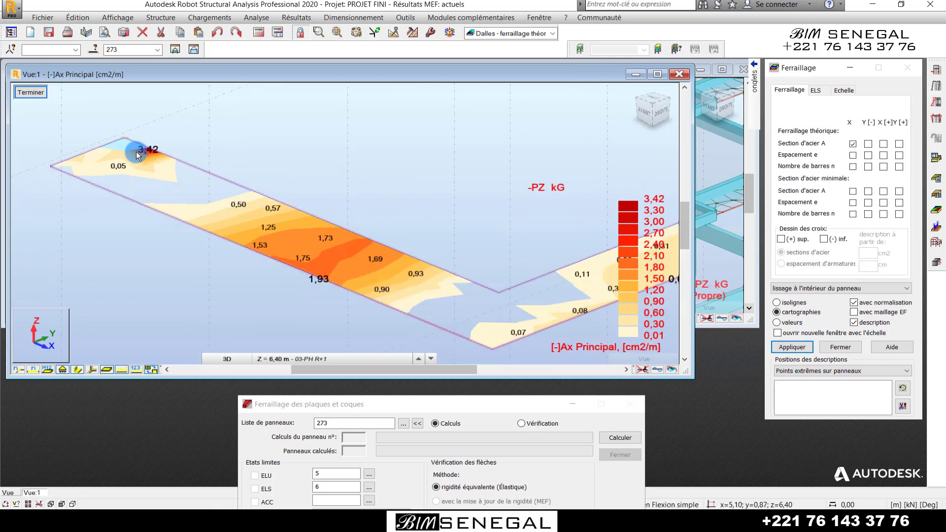
{"action": "scroll", "coordinate": [351, 295], "scroll_direction": "up", "scroll_amount": 1}
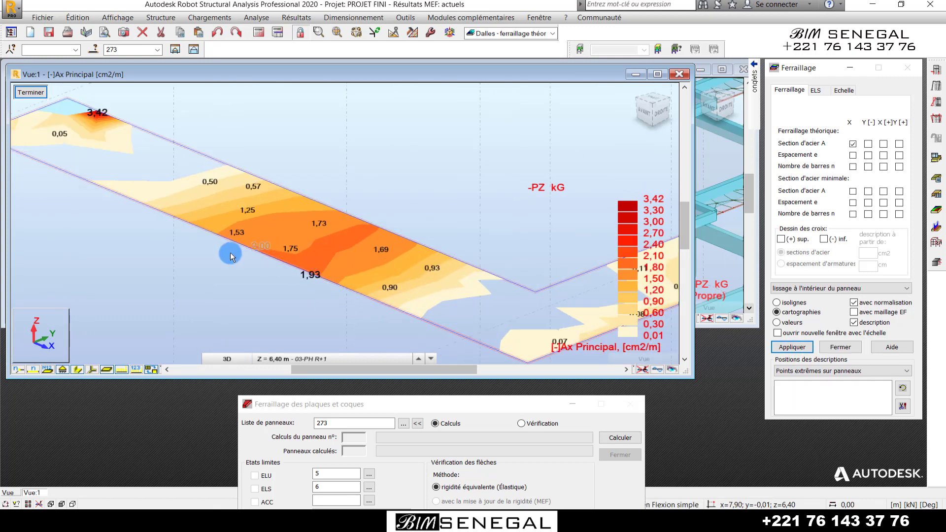
{"action": "scroll", "coordinate": [225, 250], "scroll_direction": "down", "scroll_amount": 3}
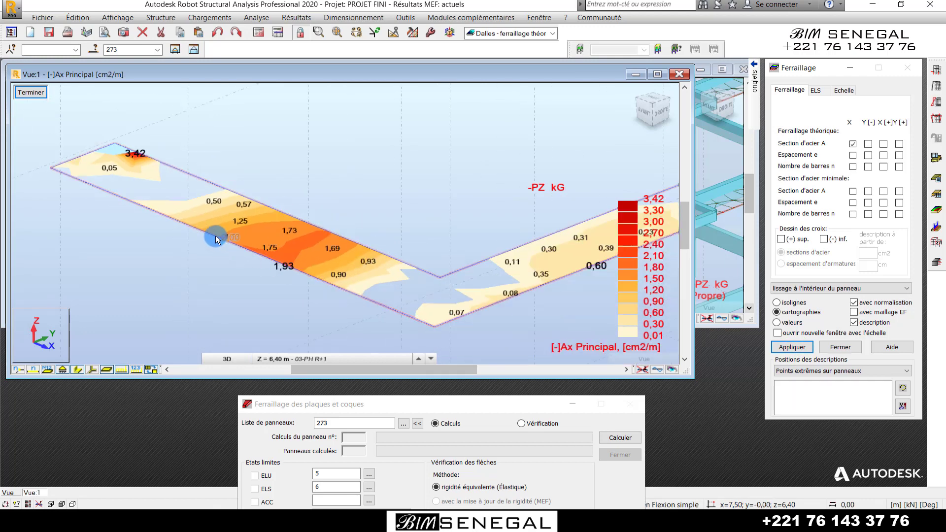
Step: Display the map of theoretical steel section A for the Y [-] direction instead of X [-]
{"action": "left_click", "coordinate": [867, 144]}
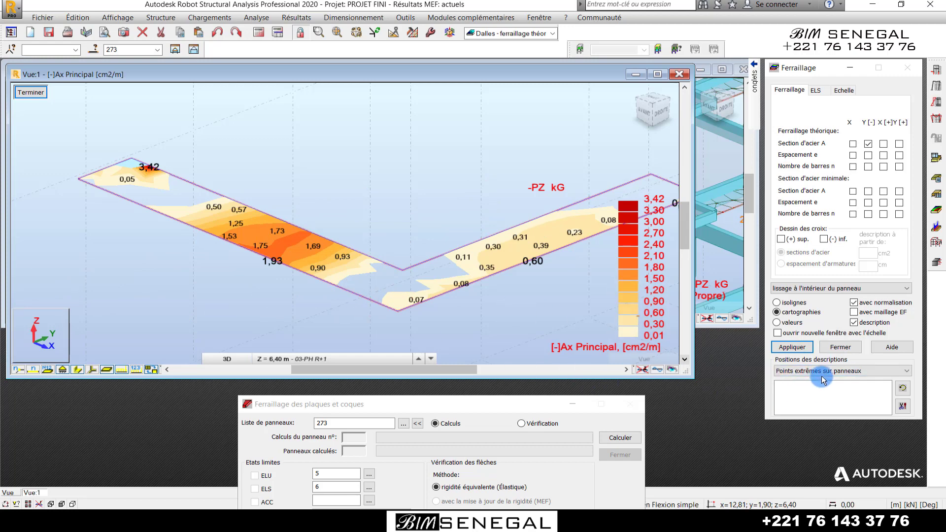
{"action": "left_click", "coordinate": [792, 347]}
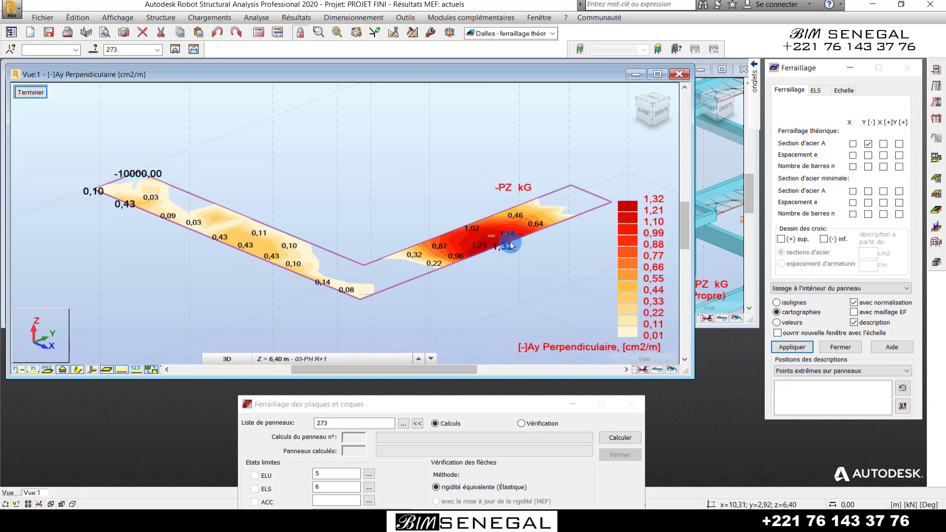
Step: Display the colour map of theoretical steel section A for the X [+] direction instead of Y [-]
{"action": "scroll", "coordinate": [509, 246], "scroll_direction": "up", "scroll_amount": 1}
{"action": "scroll", "coordinate": [512, 246], "scroll_direction": "down", "scroll_amount": 1}
{"action": "scroll", "coordinate": [515, 245], "scroll_direction": "up", "scroll_amount": 1}
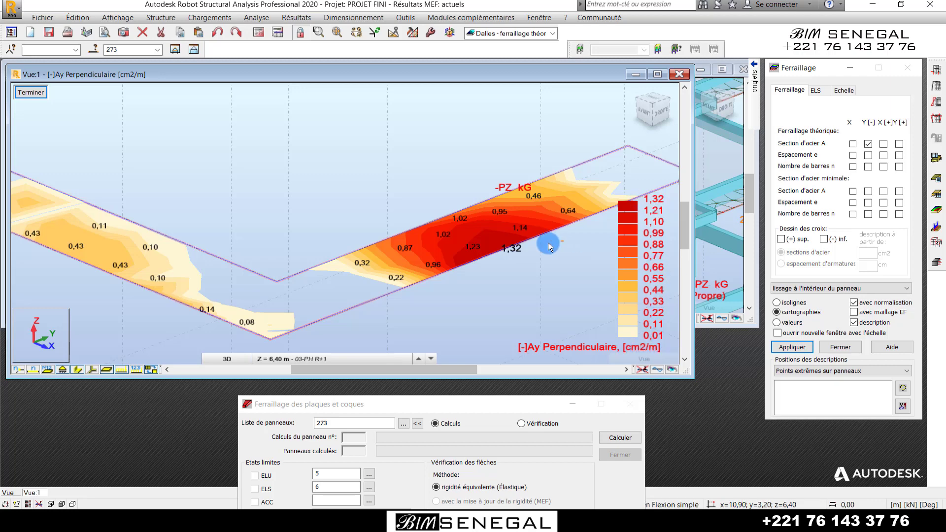
{"action": "scroll", "coordinate": [540, 244], "scroll_direction": "down", "scroll_amount": 1}
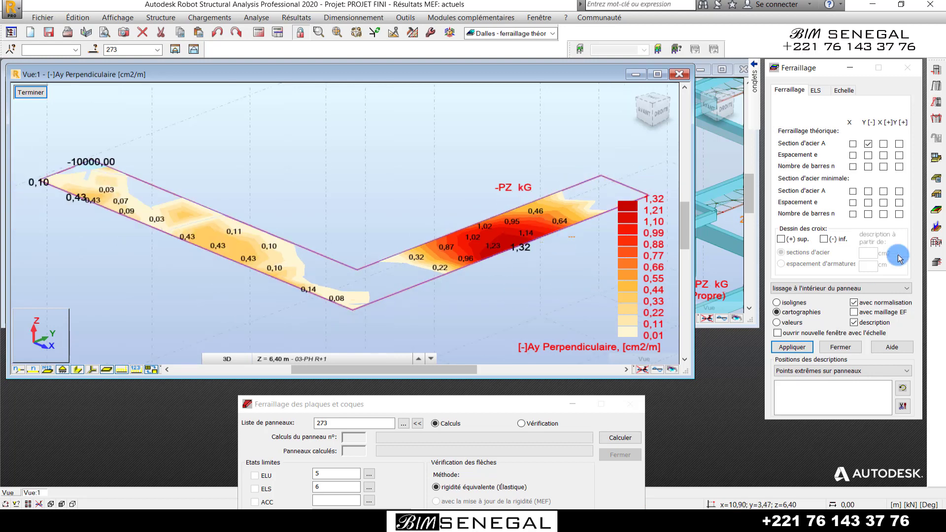
{"action": "left_click", "coordinate": [884, 144]}
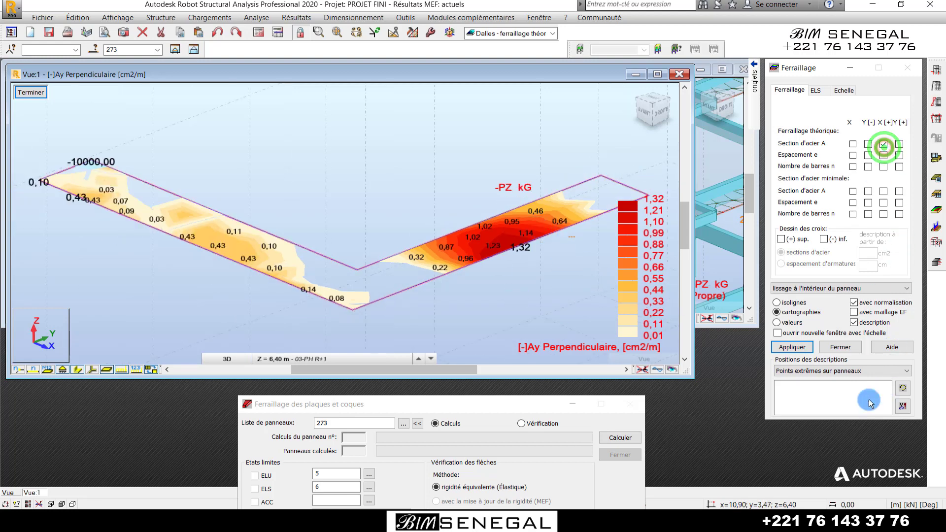
{"action": "left_click", "coordinate": [792, 347]}
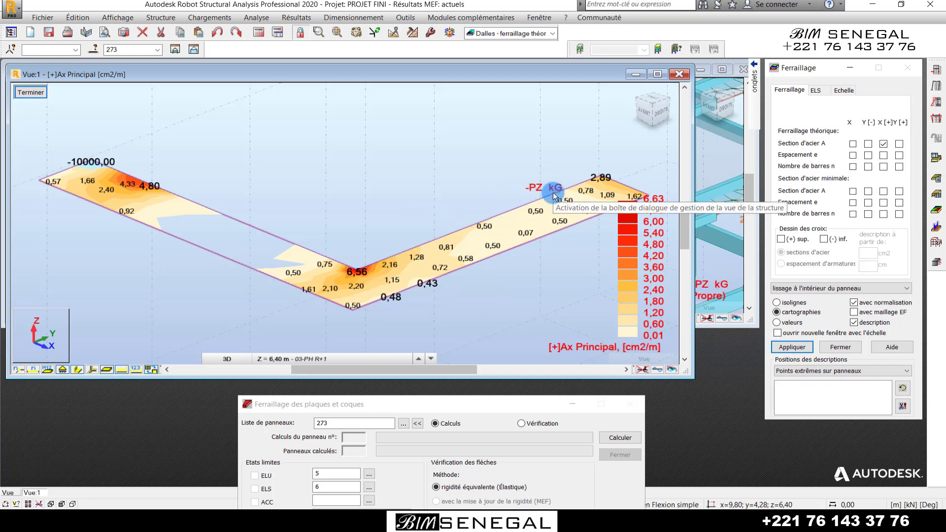
Step: Display the colour map of theoretical steel section A for the Y [+] direction instead of X [+]
{"action": "scroll", "coordinate": [342, 180], "scroll_direction": "down", "scroll_amount": 1}
{"action": "scroll", "coordinate": [341, 181], "scroll_direction": "up", "scroll_amount": 1}
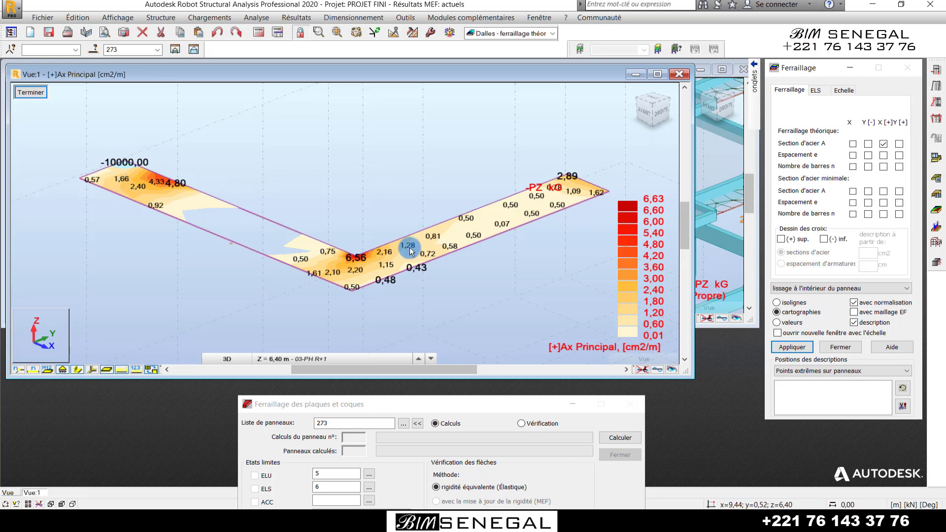
{"action": "left_click", "coordinate": [897, 145]}
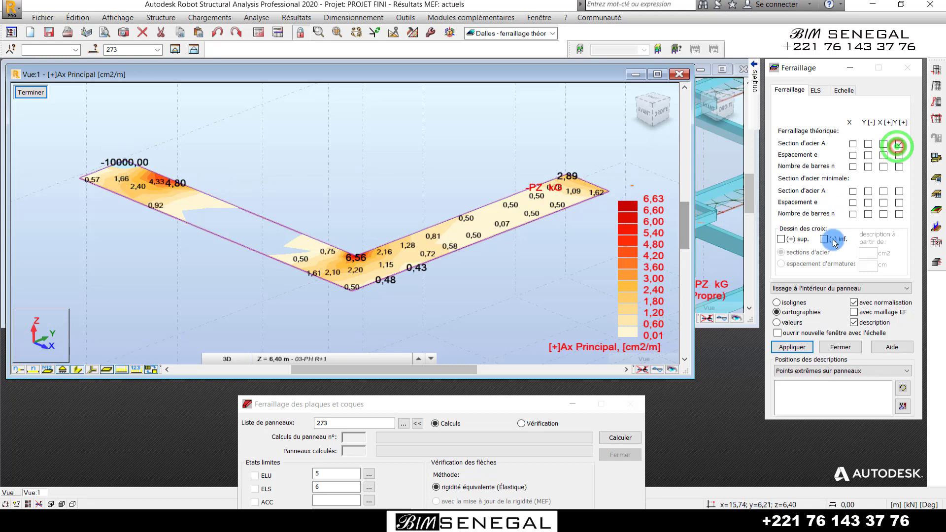
{"action": "left_click", "coordinate": [791, 347]}
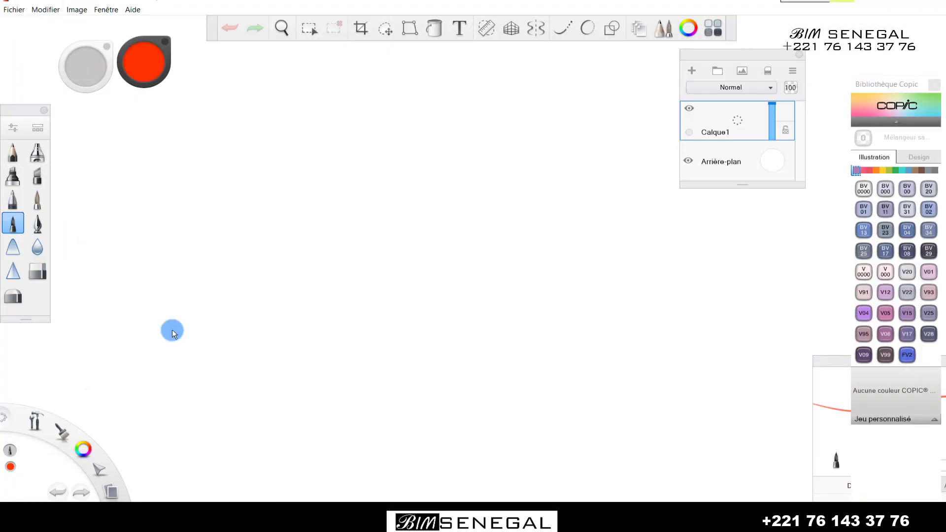
Step: Switch to the sketching app and draw in red the lower column, a cantilever slab and an upstand at its free end
{"action": "mouse_move", "coordinate": [294, 219]}
{"action": "left_mouse_down"}
{"action": "mouse_move", "coordinate": [538, 204]}
{"action": "mouse_move", "coordinate": [509, 228]}
{"action": "mouse_move", "coordinate": [289, 230]}
{"action": "mouse_move", "coordinate": [276, 336]}
{"action": "mouse_move", "coordinate": [251, 368]}
{"action": "mouse_move", "coordinate": [255, 216]}
{"action": "left_mouse_up"}
{"action": "mouse_move", "coordinate": [276, 359]}
{"action": "left_mouse_down"}
{"action": "mouse_move", "coordinate": [277, 399]}
{"action": "mouse_move", "coordinate": [245, 449]}
{"action": "mouse_move", "coordinate": [258, 355]}
{"action": "left_mouse_up"}
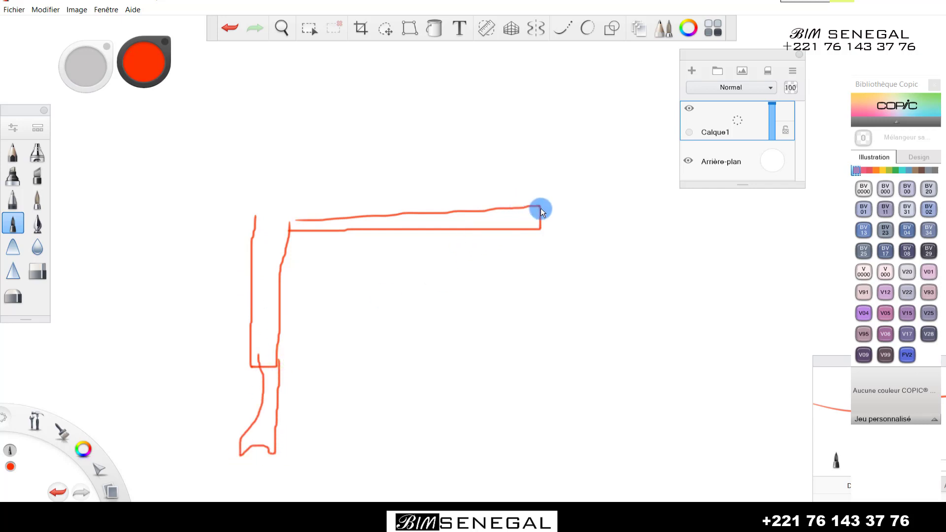
{"action": "mouse_move", "coordinate": [538, 209]}
{"action": "left_mouse_down"}
{"action": "mouse_move", "coordinate": [536, 150]}
{"action": "mouse_move", "coordinate": [522, 149]}
{"action": "mouse_move", "coordinate": [517, 192]}
{"action": "left_mouse_up"}
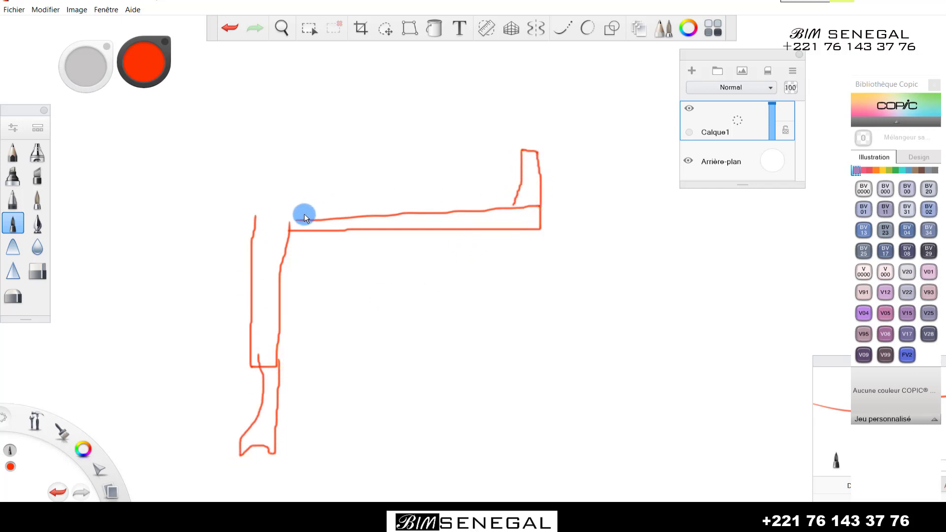
Step: Extend the column above the slab in red and draw a stick figure standing on the cantilever
{"action": "mouse_move", "coordinate": [295, 219]}
{"action": "left_mouse_down"}
{"action": "mouse_move", "coordinate": [289, 57]}
{"action": "mouse_move", "coordinate": [262, 54]}
{"action": "mouse_move", "coordinate": [250, 215]}
{"action": "left_mouse_up"}
{"action": "left_click", "coordinate": [282, 67]}
{"action": "left_click_drag", "start_coordinate": [277, 97], "coordinate": [270, 173]}
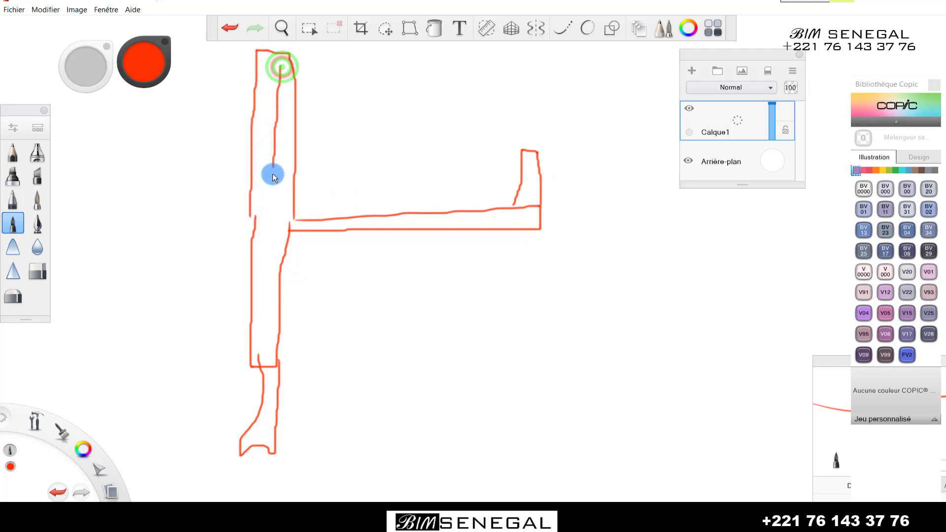
{"action": "mouse_move", "coordinate": [425, 89]}
{"action": "left_mouse_down"}
{"action": "mouse_move", "coordinate": [393, 101]}
{"action": "mouse_move", "coordinate": [428, 95]}
{"action": "mouse_move", "coordinate": [425, 87]}
{"action": "mouse_move", "coordinate": [401, 188]}
{"action": "mouse_move", "coordinate": [413, 187]}
{"action": "mouse_move", "coordinate": [431, 213]}
{"action": "mouse_move", "coordinate": [380, 213]}
{"action": "left_mouse_up"}
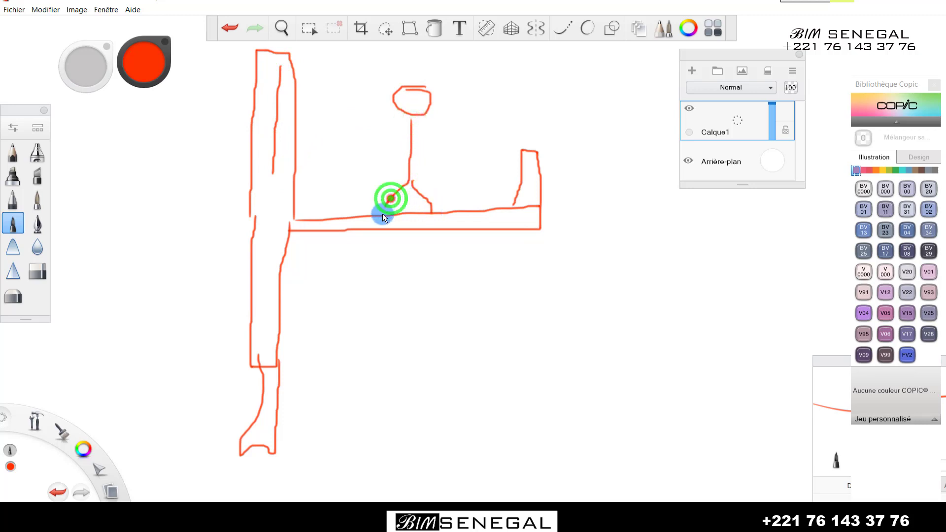
{"action": "mouse_move", "coordinate": [413, 134]}
{"action": "left_mouse_down"}
{"action": "mouse_move", "coordinate": [439, 134]}
{"action": "mouse_move", "coordinate": [379, 139]}
{"action": "left_mouse_up"}
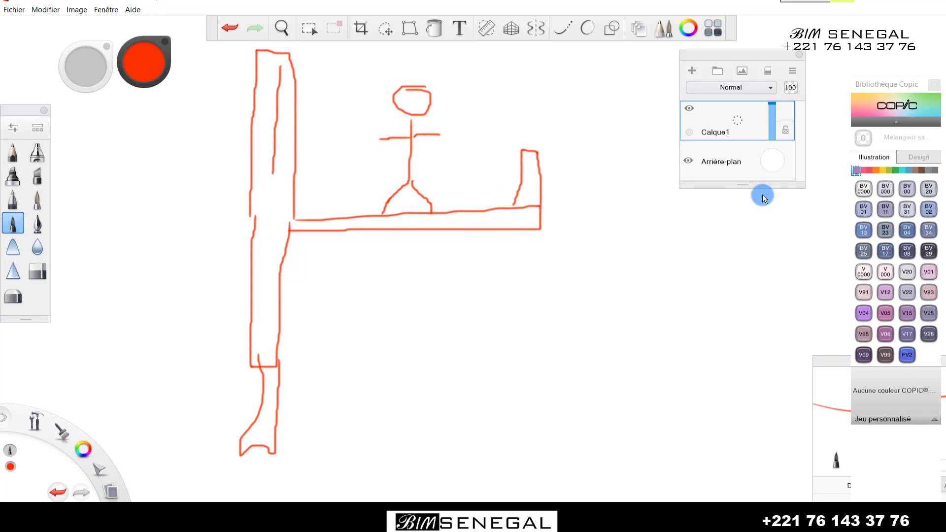
Step: Draw in blue-violet a distributed load of downward arrows on the cantilever slab and the slab's downward-bending deflection curve
{"action": "left_click", "coordinate": [148, 79]}
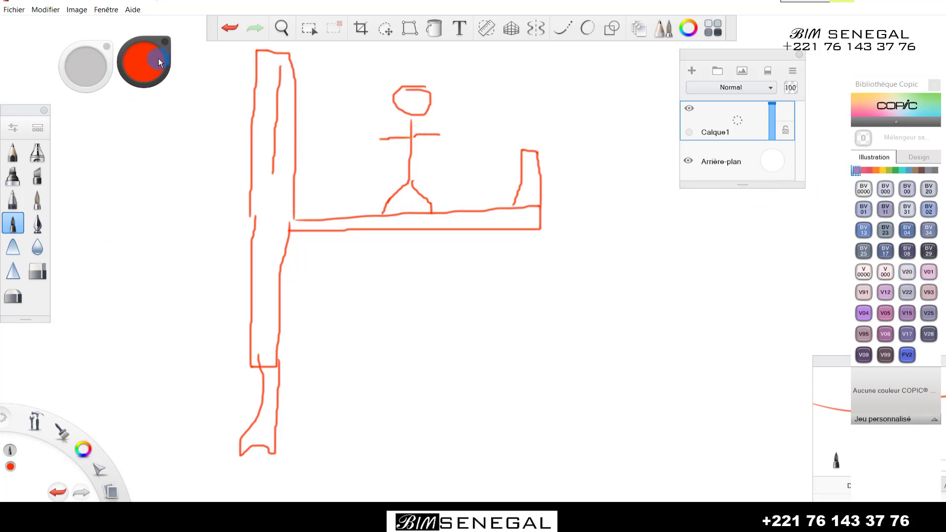
{"action": "left_click_drag", "start_coordinate": [148, 71], "coordinate": [148, 92]}
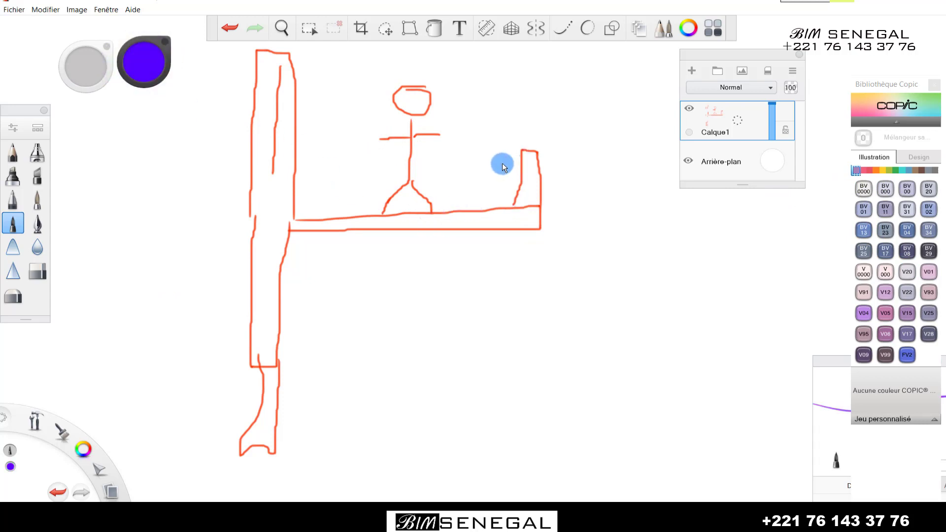
{"action": "left_click_drag", "start_coordinate": [301, 172], "coordinate": [501, 168]}
{"action": "mouse_move", "coordinate": [310, 171]}
{"action": "left_mouse_down"}
{"action": "mouse_move", "coordinate": [309, 213]}
{"action": "mouse_move", "coordinate": [317, 205]}
{"action": "mouse_move", "coordinate": [340, 212]}
{"action": "mouse_move", "coordinate": [348, 201]}
{"action": "left_mouse_up"}
{"action": "left_click_drag", "start_coordinate": [365, 172], "coordinate": [365, 216]}
{"action": "mouse_move", "coordinate": [359, 201]}
{"action": "left_mouse_down"}
{"action": "mouse_move", "coordinate": [379, 197]}
{"action": "mouse_move", "coordinate": [393, 217]}
{"action": "left_mouse_up"}
{"action": "mouse_move", "coordinate": [384, 199]}
{"action": "left_mouse_down"}
{"action": "mouse_move", "coordinate": [394, 219]}
{"action": "mouse_move", "coordinate": [406, 199]}
{"action": "mouse_move", "coordinate": [429, 211]}
{"action": "left_mouse_up"}
{"action": "mouse_move", "coordinate": [421, 198]}
{"action": "left_mouse_down"}
{"action": "mouse_move", "coordinate": [468, 211]}
{"action": "mouse_move", "coordinate": [479, 202]}
{"action": "mouse_move", "coordinate": [459, 200]}
{"action": "left_mouse_up"}
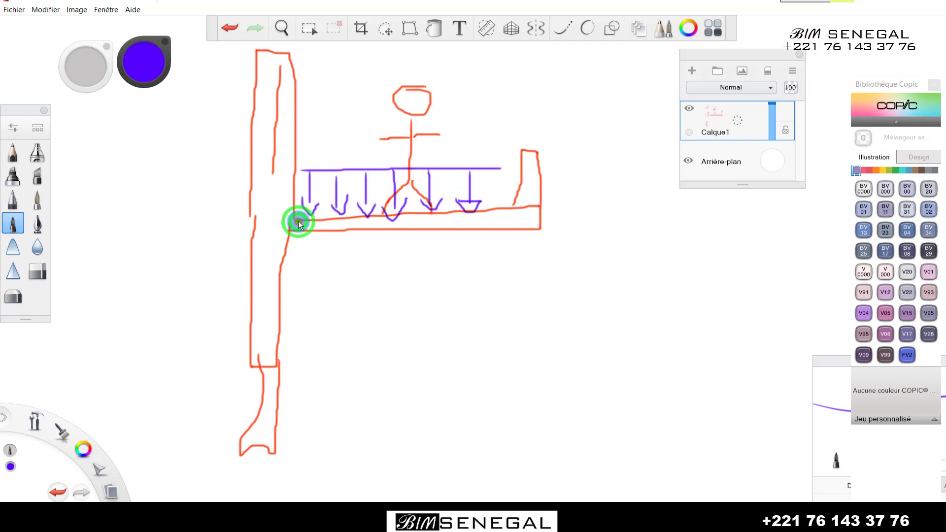
{"action": "mouse_move", "coordinate": [297, 224]}
{"action": "left_mouse_down"}
{"action": "mouse_move", "coordinate": [365, 213]}
{"action": "mouse_move", "coordinate": [462, 224]}
{"action": "mouse_move", "coordinate": [537, 258]}
{"action": "mouse_move", "coordinate": [559, 281]}
{"action": "mouse_move", "coordinate": [509, 243]}
{"action": "mouse_move", "coordinate": [445, 219]}
{"action": "left_mouse_up"}
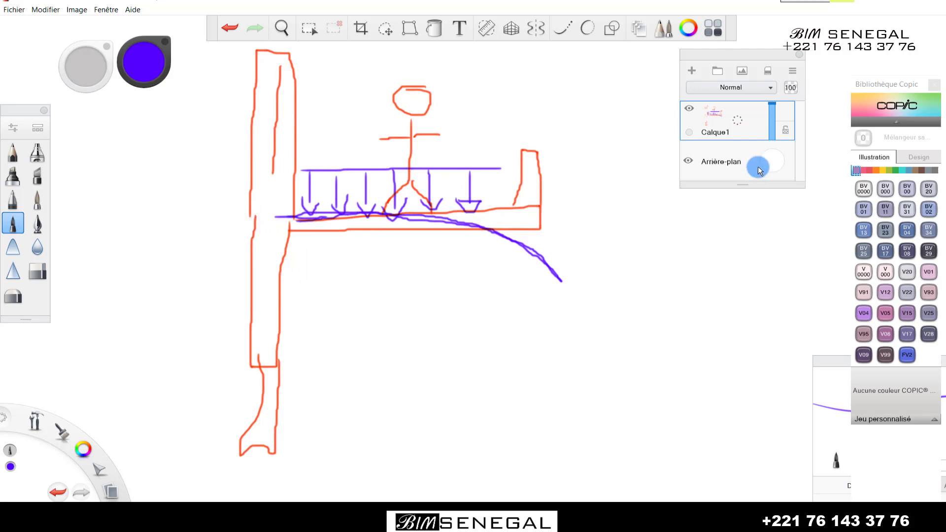
Step: Draw in magenta the upper and lower reinforcement bars running through the cantilever slab into the column
{"action": "left_click", "coordinate": [162, 83]}
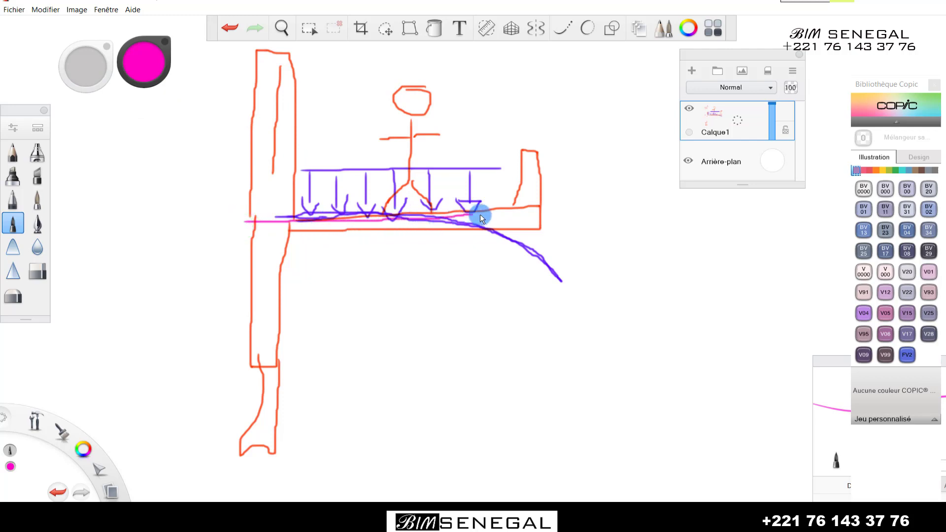
{"action": "left_click_drag", "start_coordinate": [538, 223], "coordinate": [538, 227]}
{"action": "left_click_drag", "start_coordinate": [537, 224], "coordinate": [365, 228]}
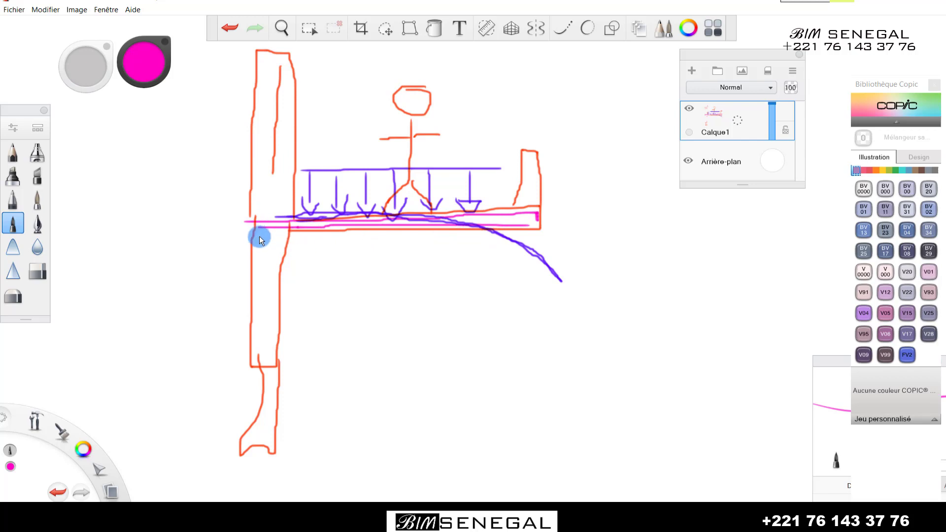
{"action": "mouse_move", "coordinate": [334, 317]}
{"action": "left_mouse_down"}
{"action": "mouse_move", "coordinate": [454, 308]}
{"action": "mouse_move", "coordinate": [602, 350]}
{"action": "mouse_move", "coordinate": [566, 332]}
{"action": "mouse_move", "coordinate": [361, 314]}
{"action": "mouse_move", "coordinate": [321, 325]}
{"action": "mouse_move", "coordinate": [553, 331]}
{"action": "mouse_move", "coordinate": [598, 365]}
{"action": "mouse_move", "coordinate": [512, 319]}
{"action": "mouse_move", "coordinate": [312, 320]}
{"action": "mouse_move", "coordinate": [456, 317]}
{"action": "mouse_move", "coordinate": [584, 343]}
{"action": "mouse_move", "coordinate": [323, 314]}
{"action": "left_mouse_up"}
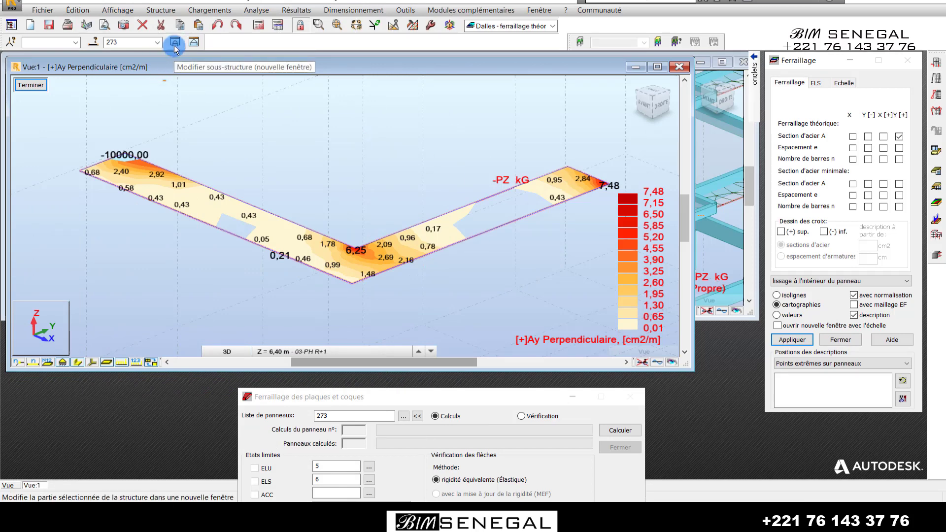
Step: Return to Robot, close the substructure view and open panel 273 in Ferraillage réel éléments BA
{"action": "left_click", "coordinate": [20, 89]}
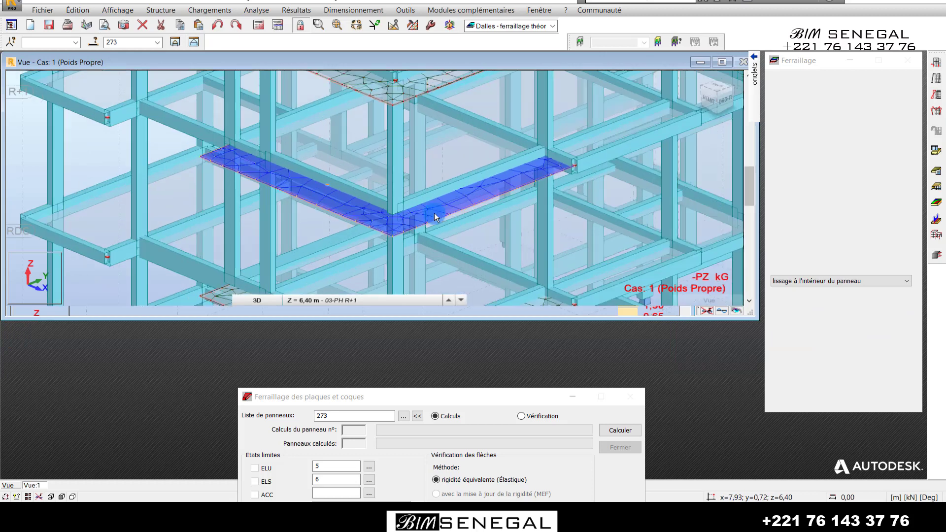
{"action": "left_click", "coordinate": [345, 11]}
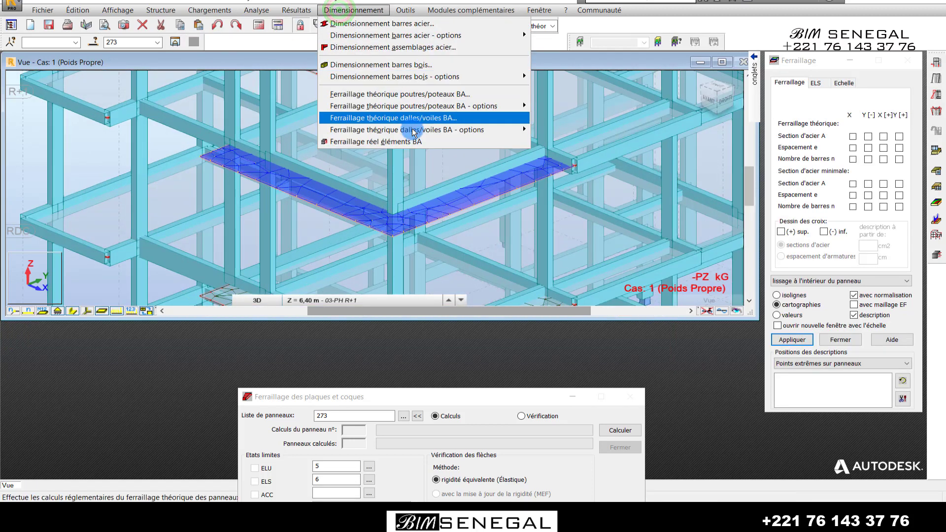
{"action": "left_click", "coordinate": [375, 142]}
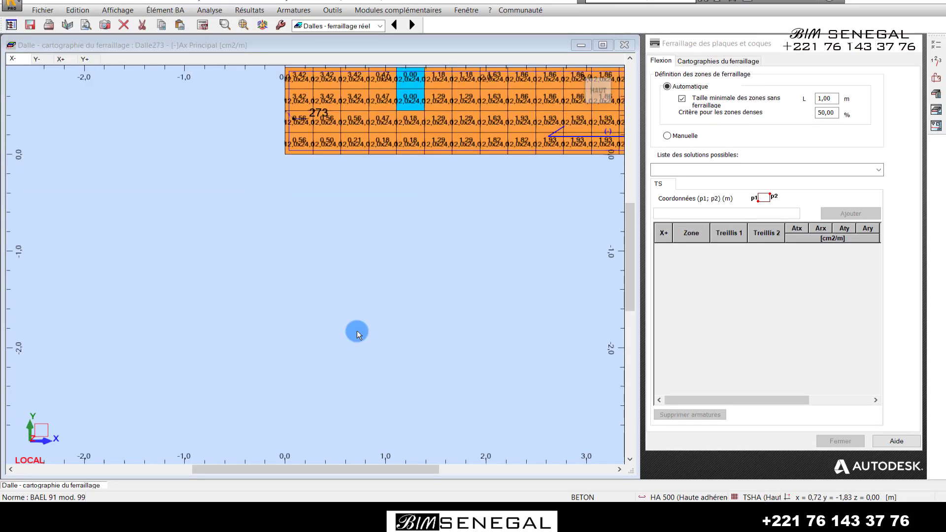
Step: Set the reinforcement arrangement of slab 273 to Barres mode using the Projet parameter set
{"action": "scroll", "coordinate": [563, 139], "scroll_direction": "down", "scroll_amount": 2}
{"action": "scroll", "coordinate": [494, 232], "scroll_direction": "up", "scroll_amount": 3}
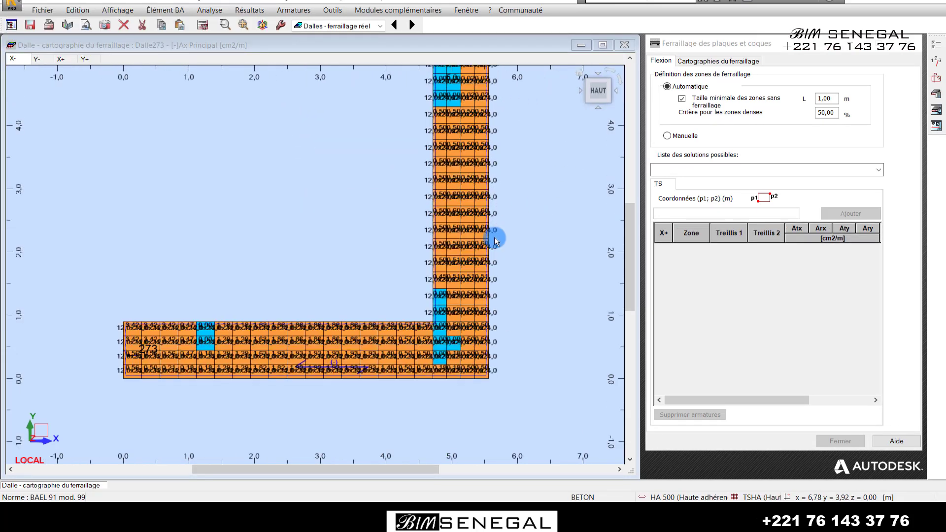
{"action": "scroll", "coordinate": [390, 166], "scroll_direction": "up", "scroll_amount": 1}
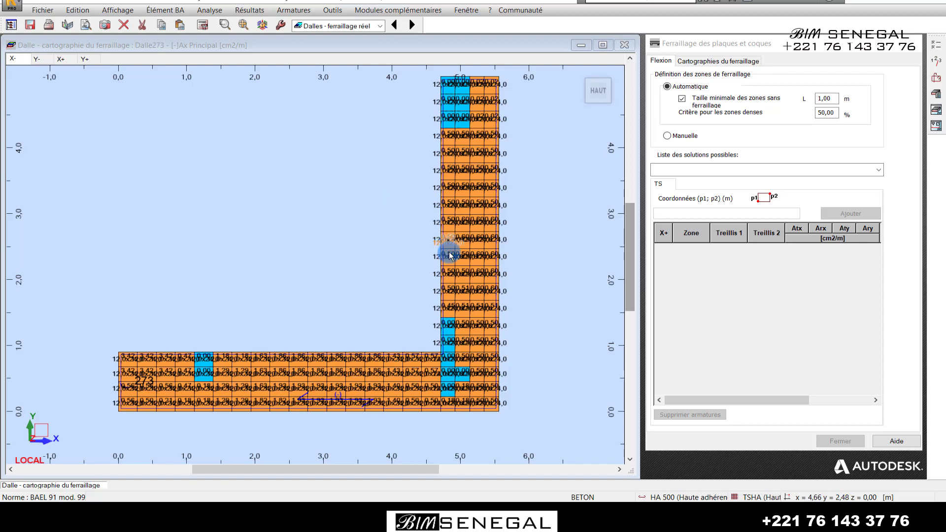
{"action": "left_click", "coordinate": [936, 78]}
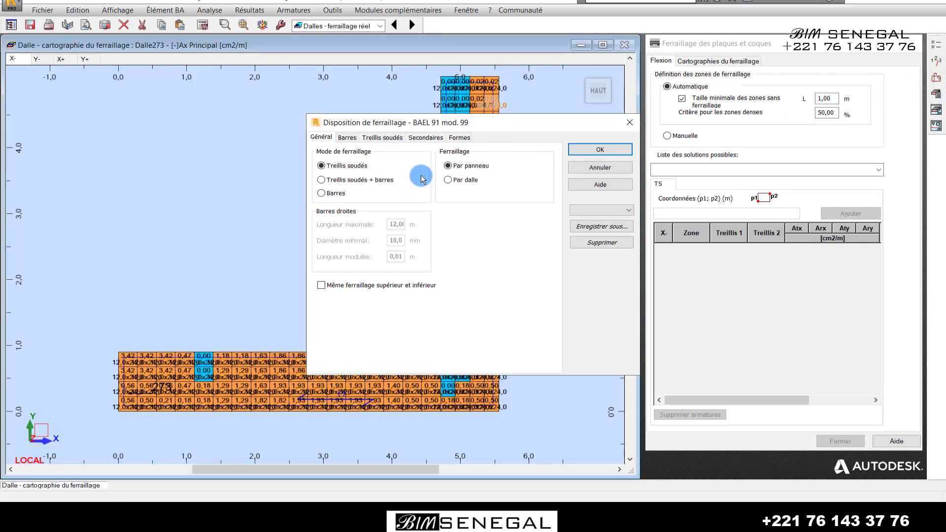
{"action": "left_click", "coordinate": [330, 197]}
{"action": "left_click", "coordinate": [598, 210]}
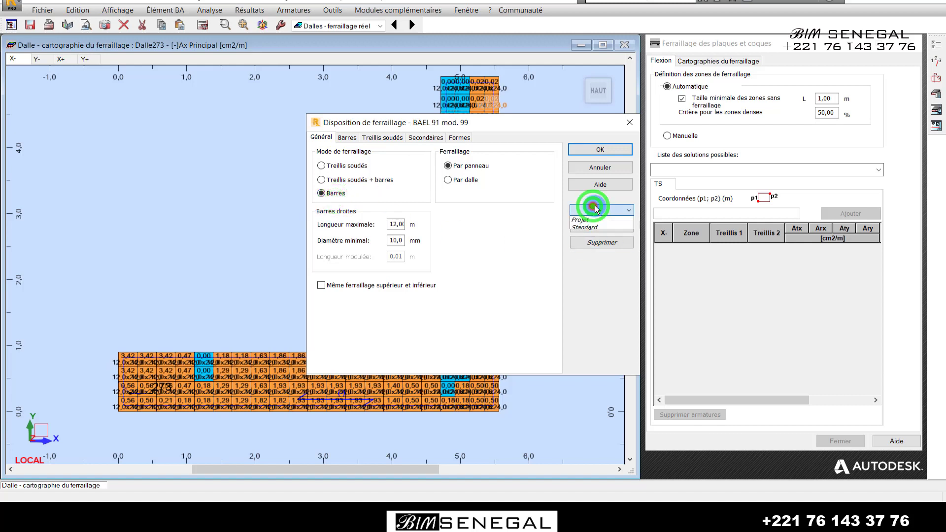
{"action": "left_click", "coordinate": [585, 227]}
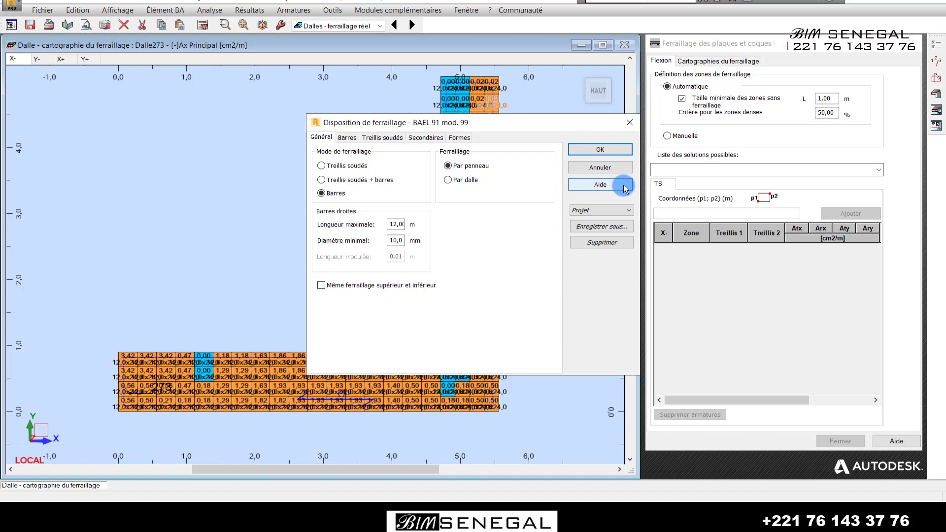
{"action": "left_click", "coordinate": [602, 149]}
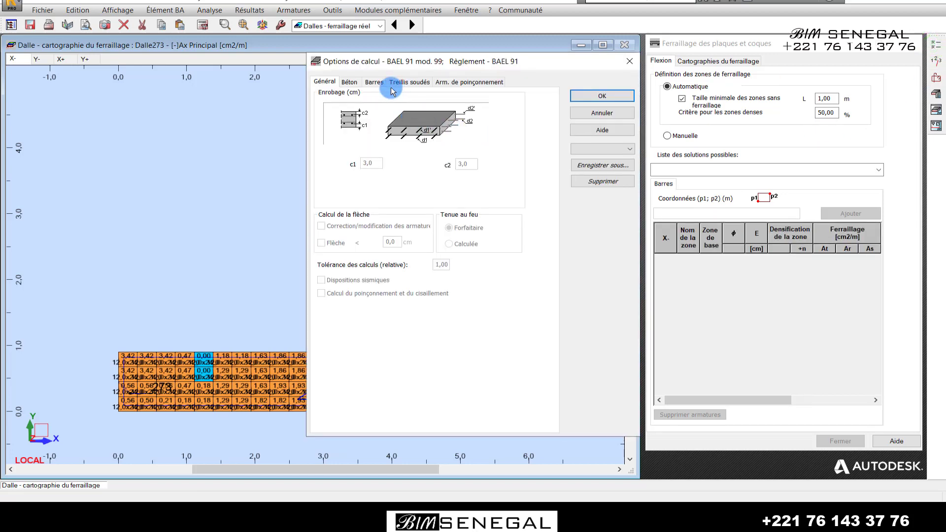
Step: Limit the available bar diameters to 10, 12 and 14 mm in the BAEL 91 calculation options
{"action": "left_click", "coordinate": [373, 82]}
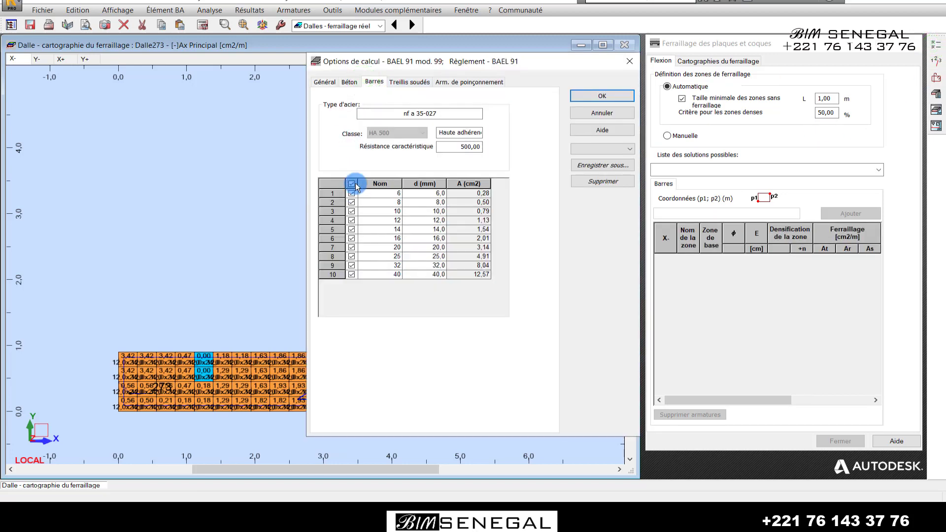
{"action": "left_click", "coordinate": [352, 211]}
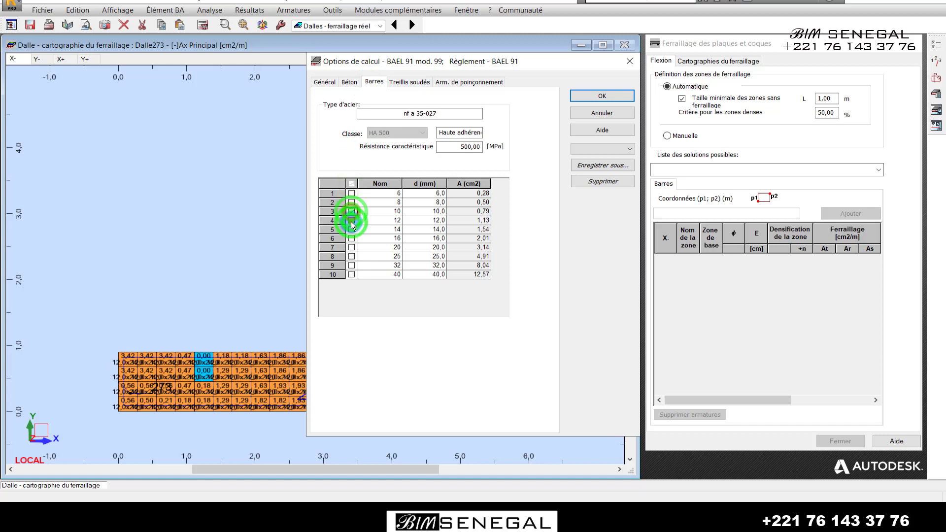
{"action": "left_click", "coordinate": [351, 229]}
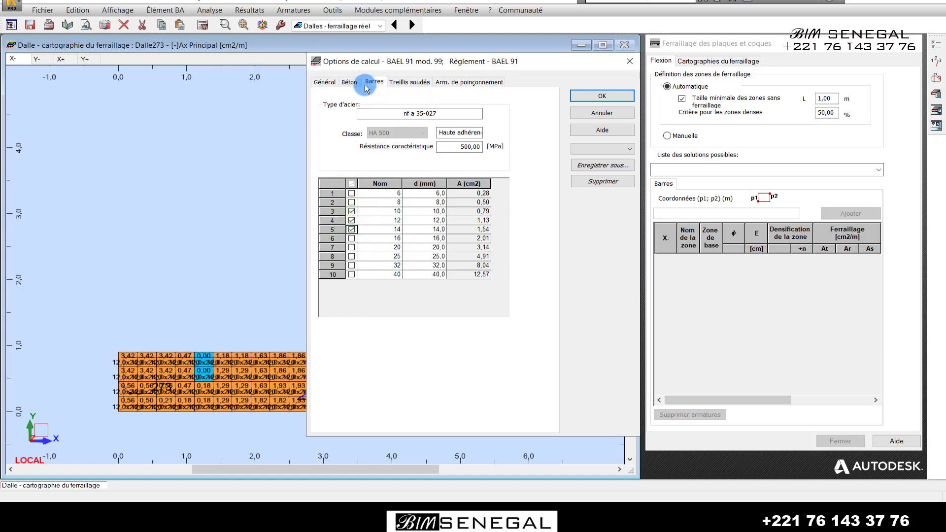
{"action": "left_click", "coordinate": [322, 82]}
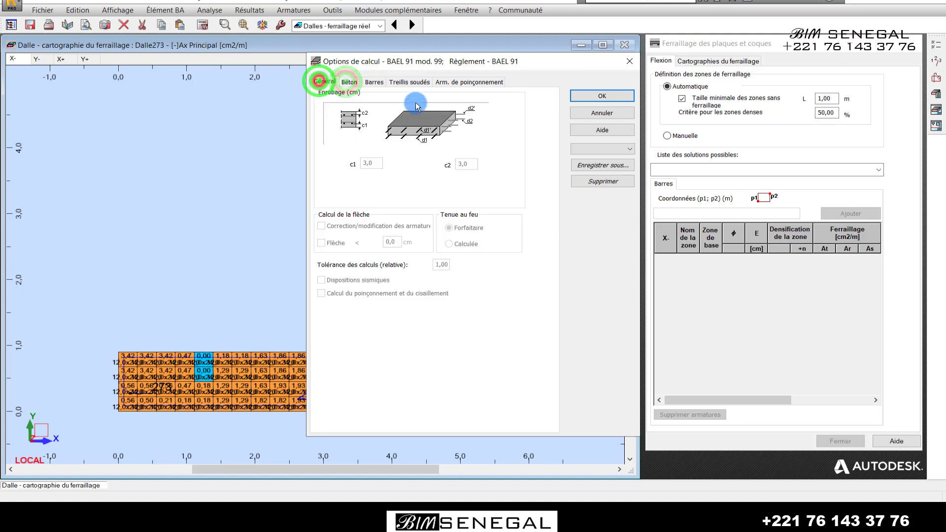
{"action": "left_click", "coordinate": [411, 82]}
{"action": "left_click", "coordinate": [450, 83]}
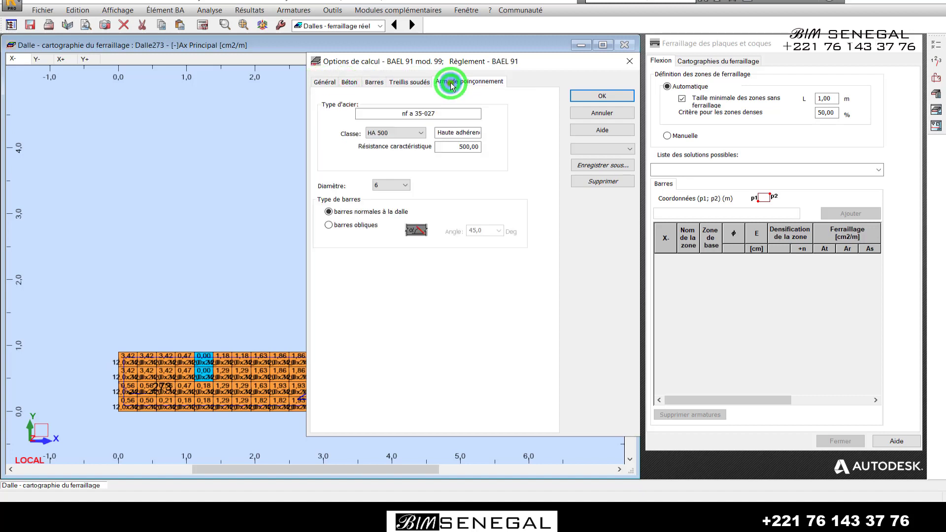
{"action": "left_click", "coordinate": [374, 82]}
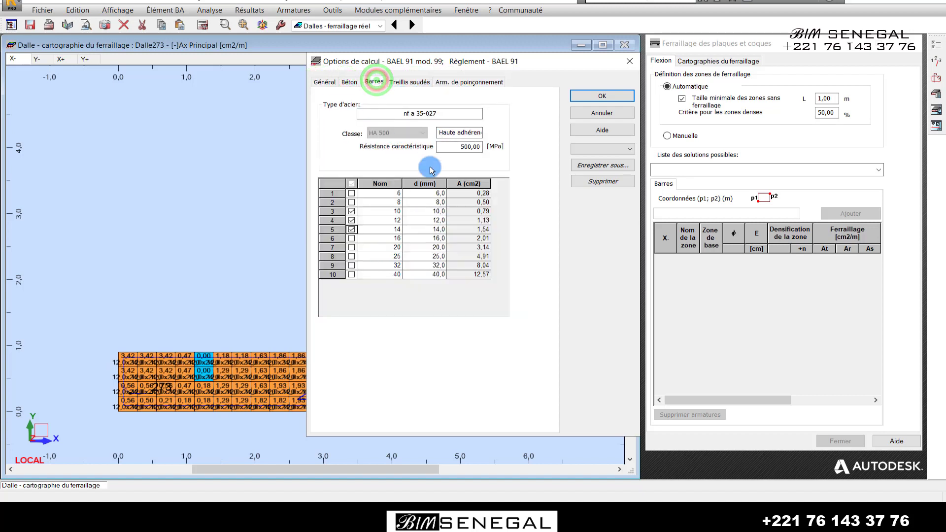
{"action": "left_click", "coordinate": [600, 97]}
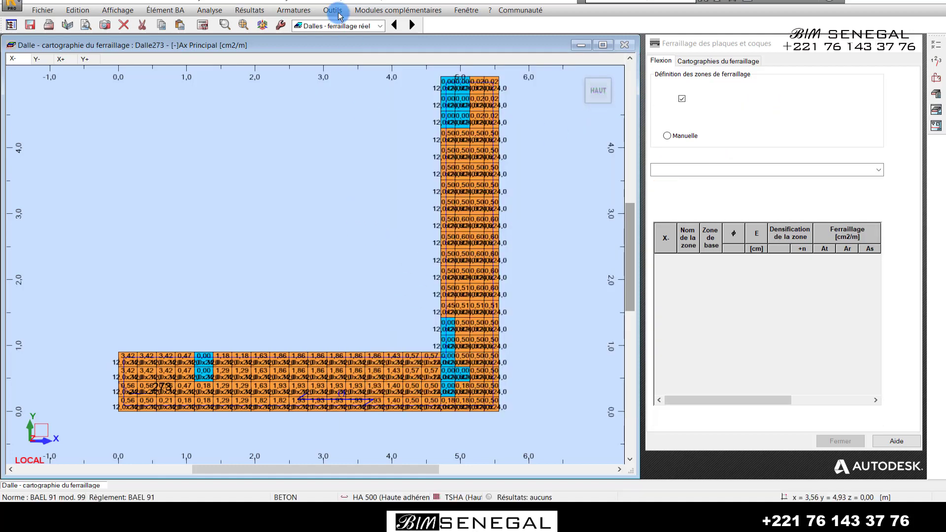
Step: Calculate the real reinforcement of slab 273 and review its list of calculation errors
{"action": "left_click", "coordinate": [202, 25]}
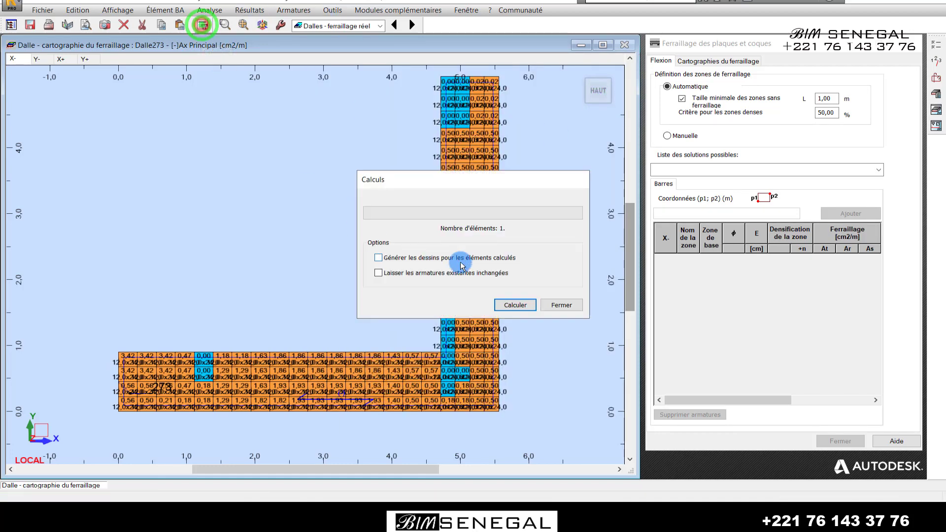
{"action": "left_click", "coordinate": [514, 304]}
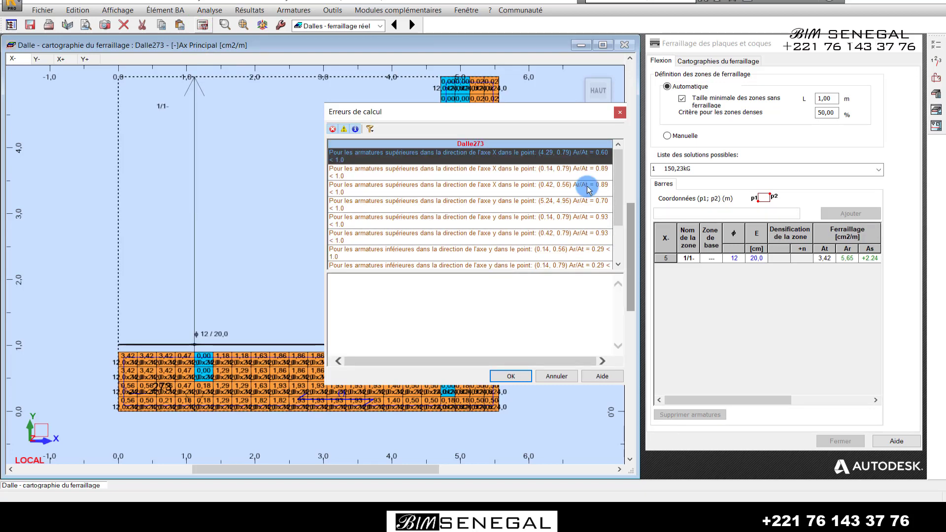
{"action": "scroll", "coordinate": [609, 195], "scroll_direction": "down", "scroll_amount": 2}
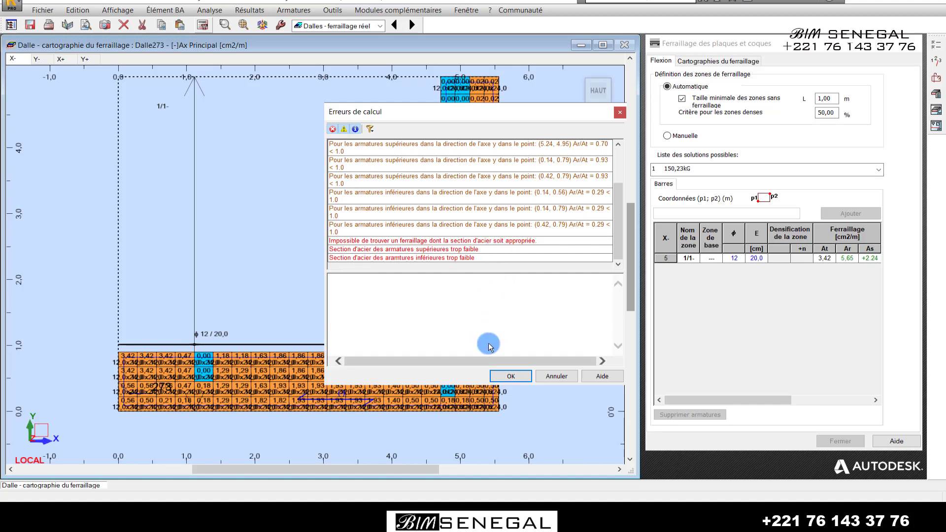
{"action": "left_click", "coordinate": [517, 377]}
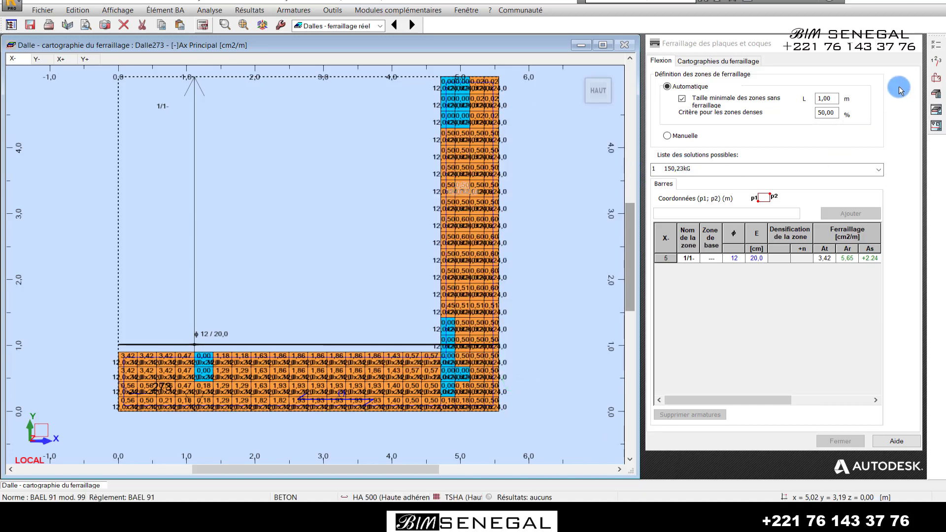
Step: Set the bar diameters to Auto in the X and Y directions for both lower and upper reinforcement of the slab
{"action": "left_click", "coordinate": [938, 80]}
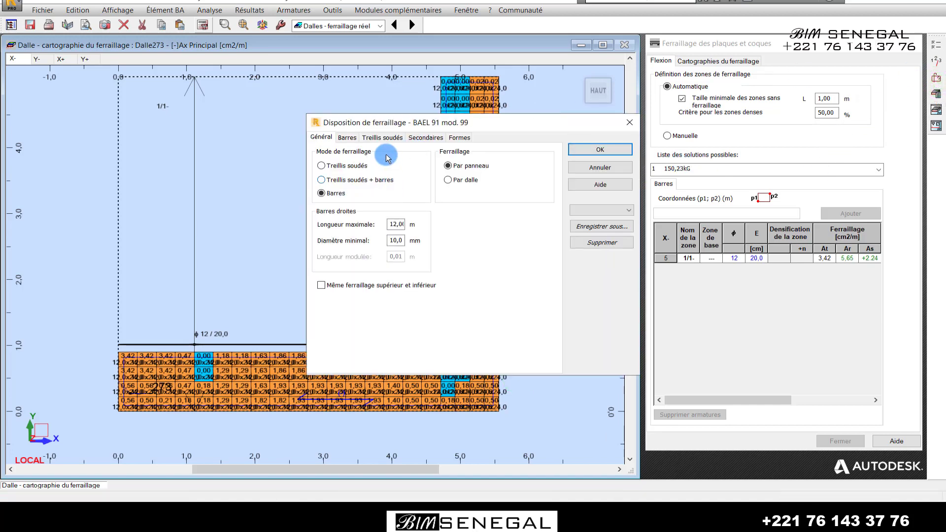
{"action": "left_click", "coordinate": [345, 139]}
{"action": "left_click", "coordinate": [341, 140]}
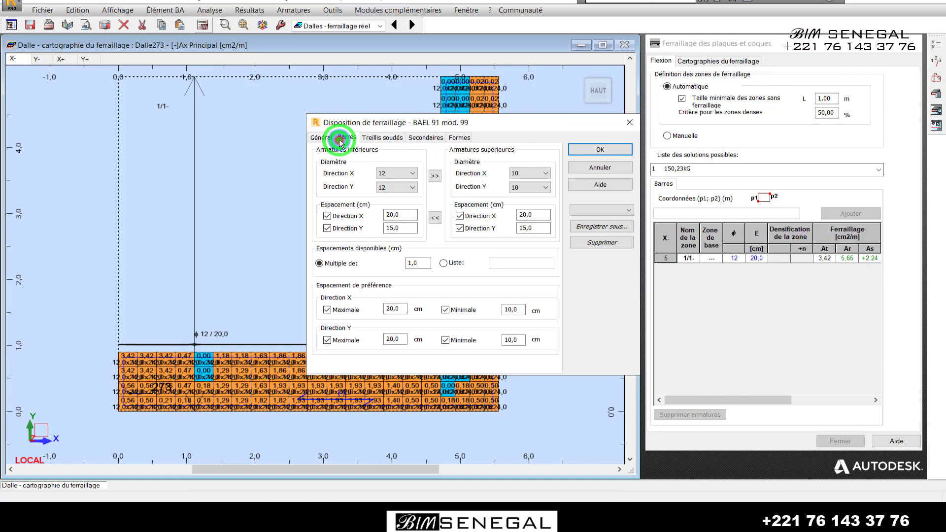
{"action": "left_click", "coordinate": [397, 173]}
{"action": "left_click", "coordinate": [402, 183]}
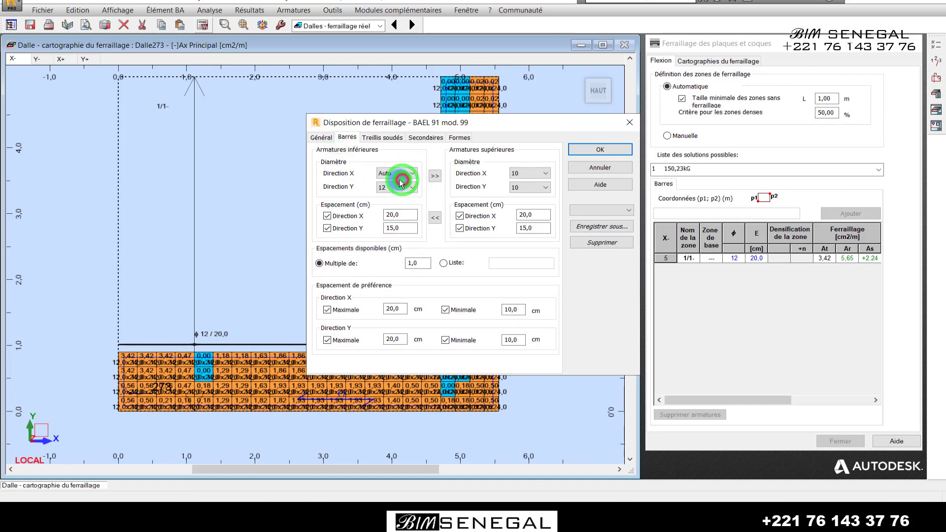
{"action": "left_click", "coordinate": [399, 184]}
{"action": "left_click", "coordinate": [394, 196]}
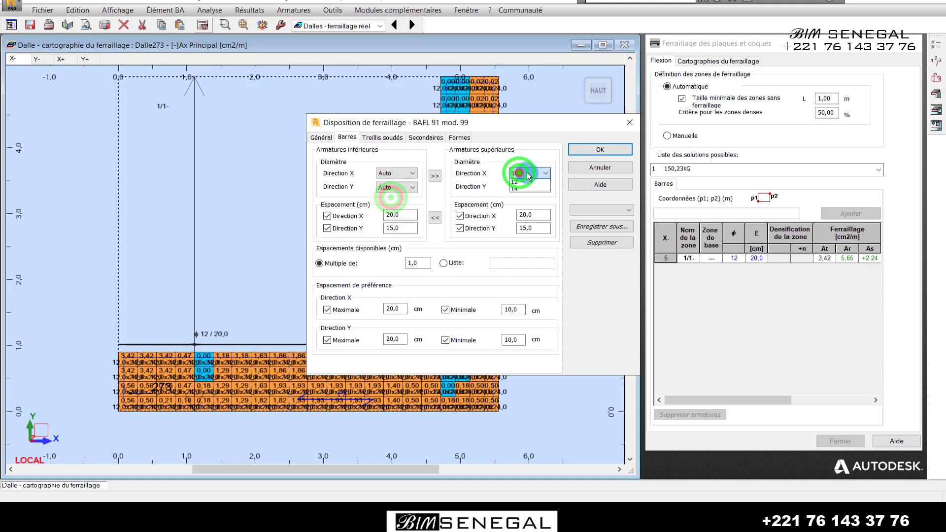
{"action": "left_click", "coordinate": [525, 174]}
{"action": "left_click", "coordinate": [529, 183]}
{"action": "left_click", "coordinate": [527, 187]}
{"action": "left_click", "coordinate": [525, 197]}
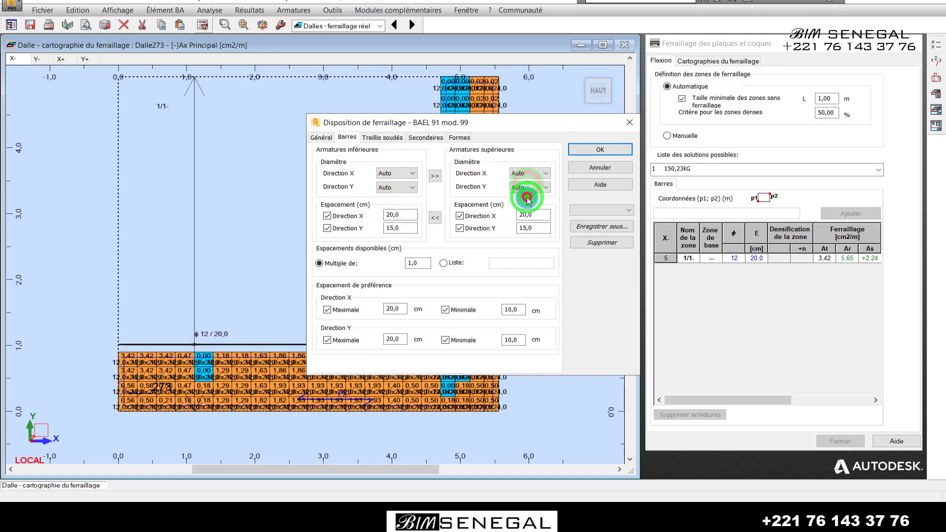
Step: Disable the imposed lower and upper bar spacings and the maximum and minimum preferred spacings in both X and Y directions
{"action": "left_click", "coordinate": [339, 217]}
{"action": "left_click", "coordinate": [329, 228]}
{"action": "left_click", "coordinate": [476, 217]}
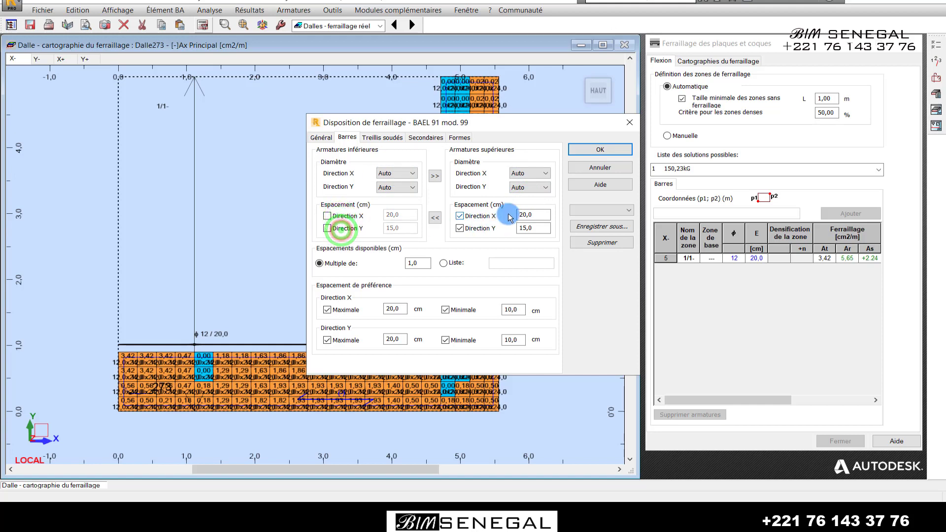
{"action": "left_click", "coordinate": [479, 224]}
{"action": "left_click", "coordinate": [345, 310]}
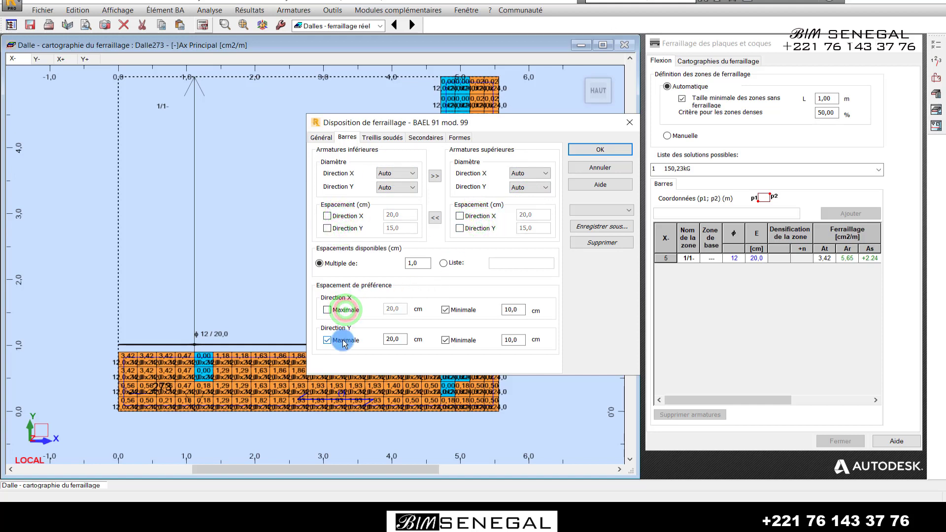
{"action": "left_click", "coordinate": [463, 309]}
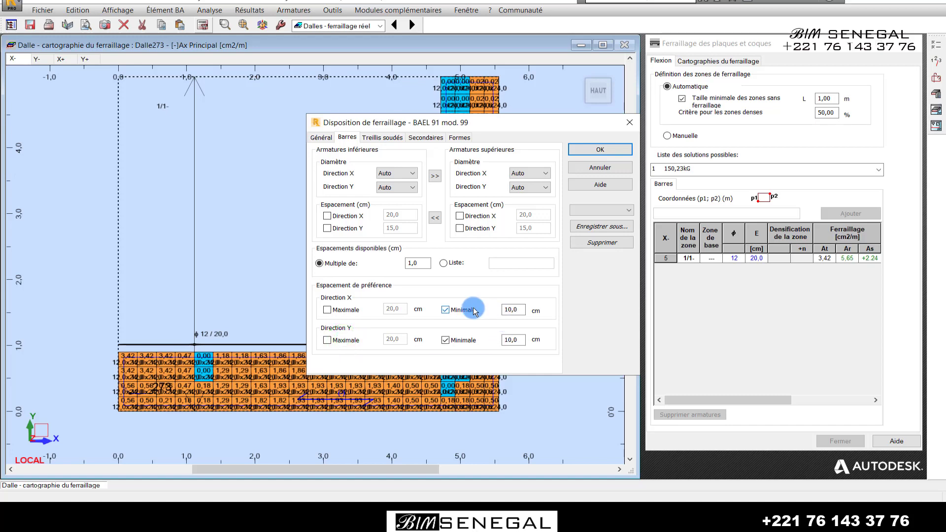
{"action": "left_click", "coordinate": [463, 340]}
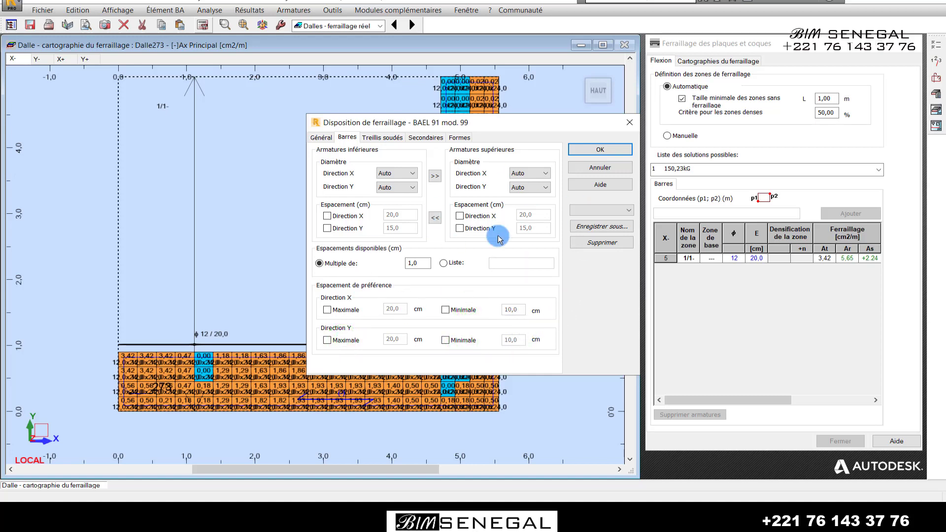
Step: Apply the modified reinforcement arrangement and recalculate the real reinforcement of slab 273
{"action": "left_click", "coordinate": [595, 149]}
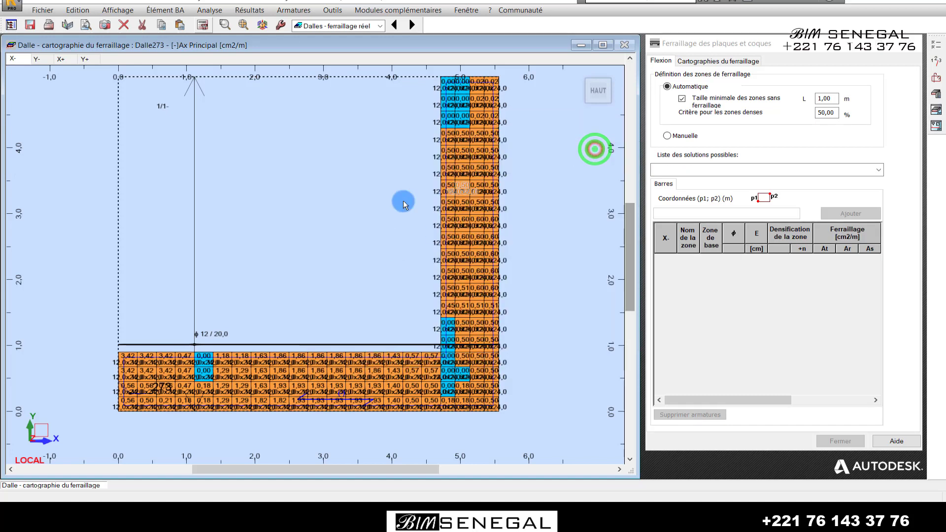
{"action": "left_click", "coordinate": [207, 25]}
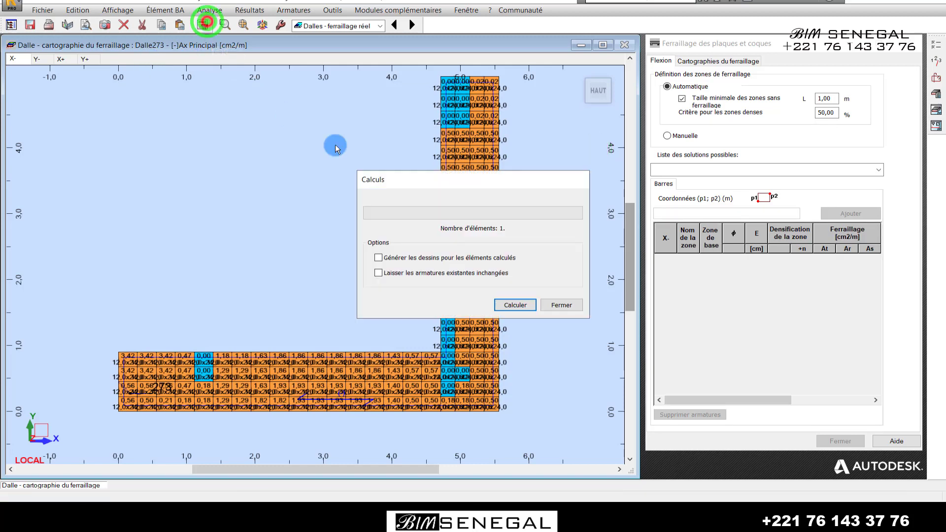
{"action": "left_click", "coordinate": [507, 304]}
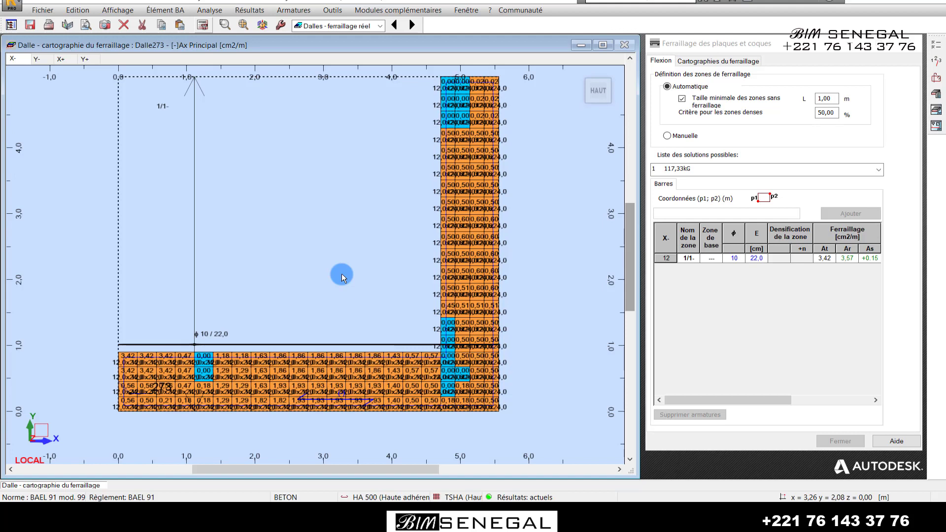
Step: Review the diameters available for the lower X-direction bars in the reinforcement arrangement settings
{"action": "left_click", "coordinate": [937, 79]}
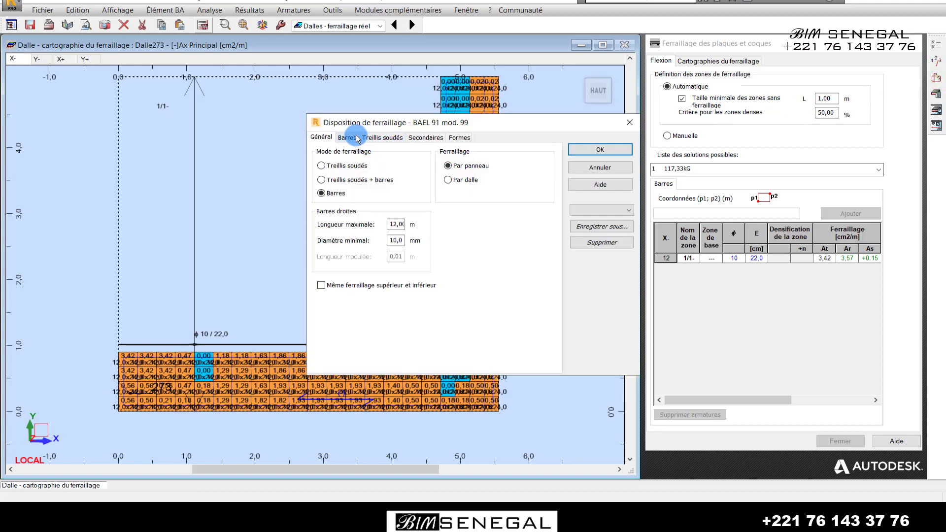
{"action": "left_click", "coordinate": [356, 138]}
{"action": "left_click", "coordinate": [397, 173]}
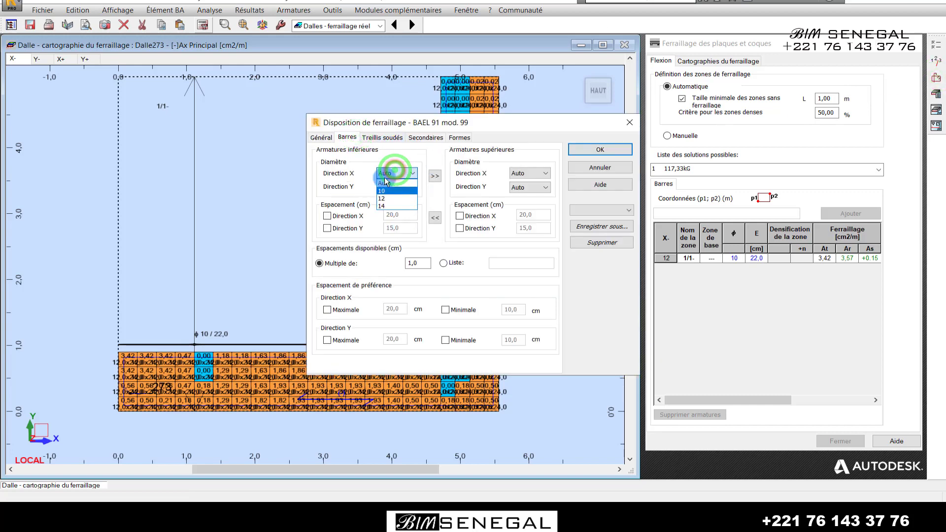
{"action": "left_click", "coordinate": [399, 170]}
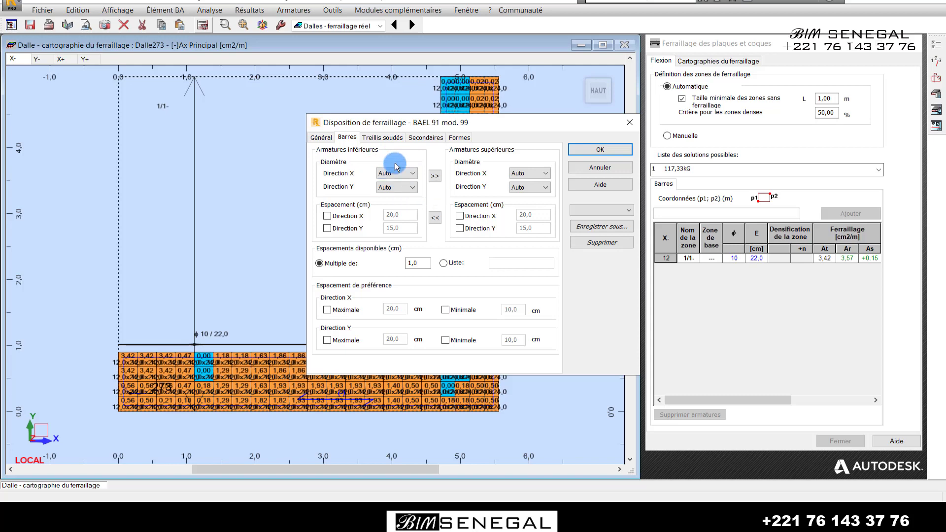
{"action": "left_click", "coordinate": [628, 123]}
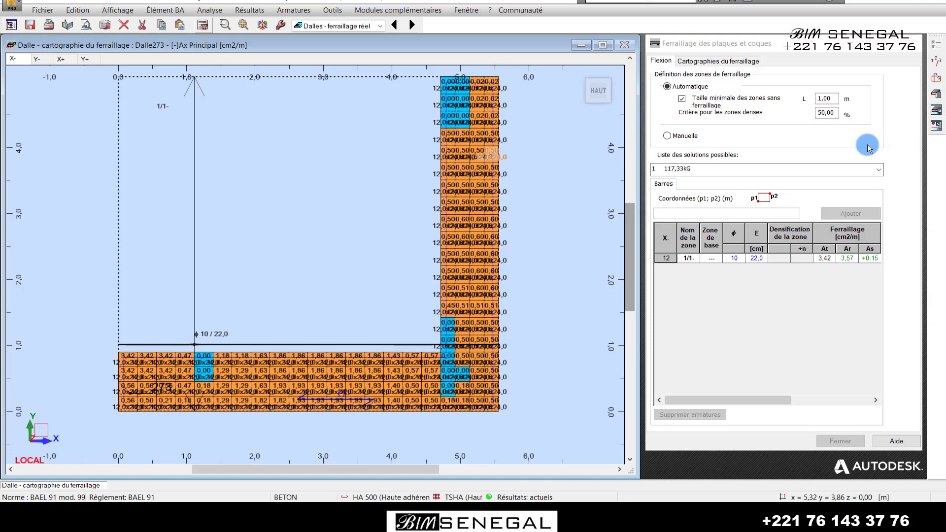
Step: Generate the execution drawings of slab 273, check the formwork sheet and return to the reinforcement map
{"action": "left_click", "coordinate": [936, 111]}
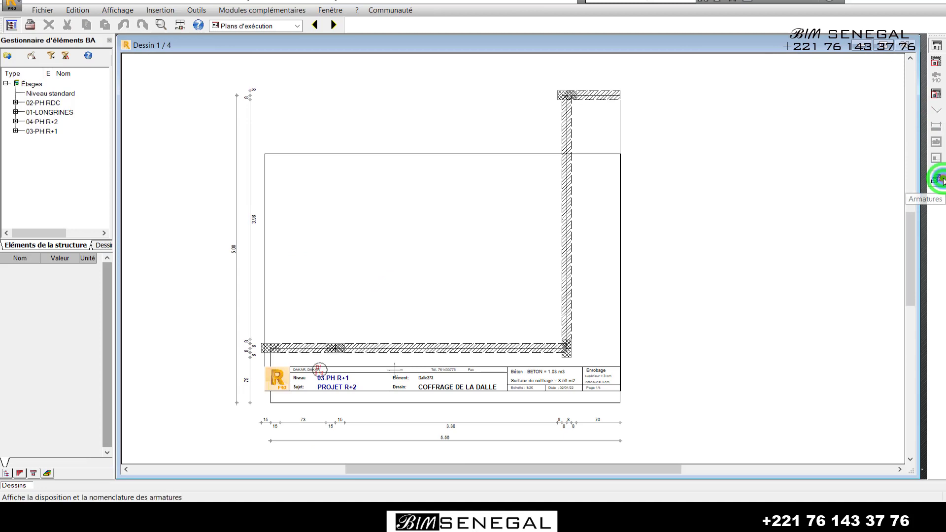
{"action": "left_click", "coordinate": [939, 180]}
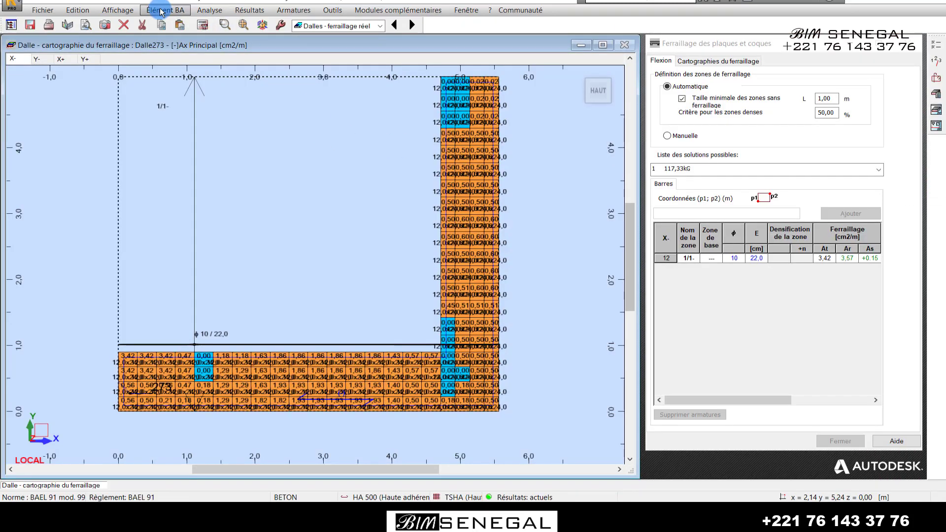
Step: Set the elevation and section scales to Ajuster in the drawing parameters and regenerate the execution drawings of slab 273
{"action": "left_click", "coordinate": [161, 11]}
{"action": "mouse_move", "coordinate": [210, 10]}
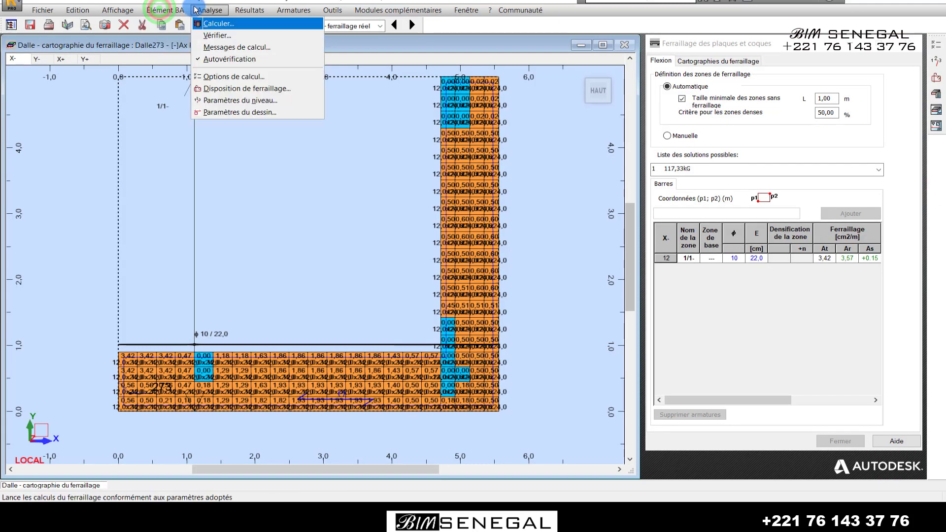
{"action": "left_click", "coordinate": [258, 113]}
{"action": "left_click", "coordinate": [457, 130]}
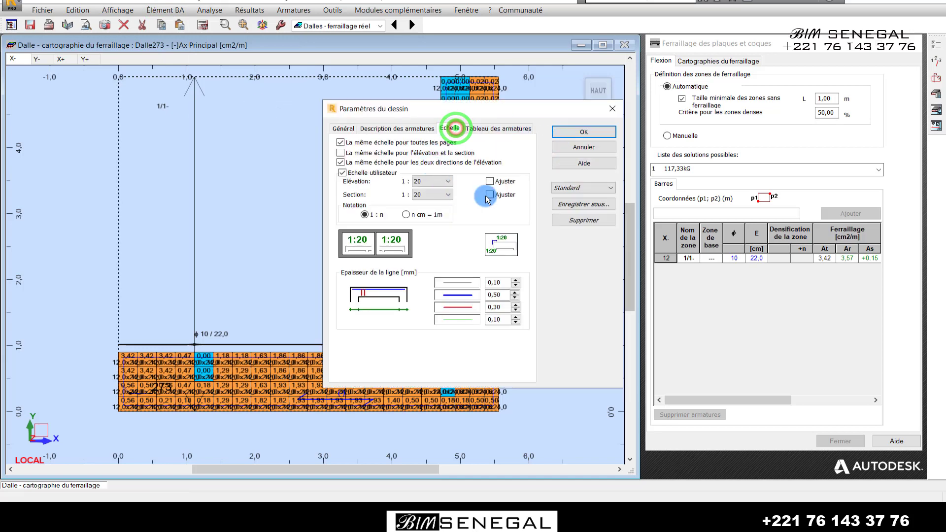
{"action": "left_click", "coordinate": [494, 182]}
{"action": "left_click", "coordinate": [491, 195]}
{"action": "left_click", "coordinate": [584, 132]}
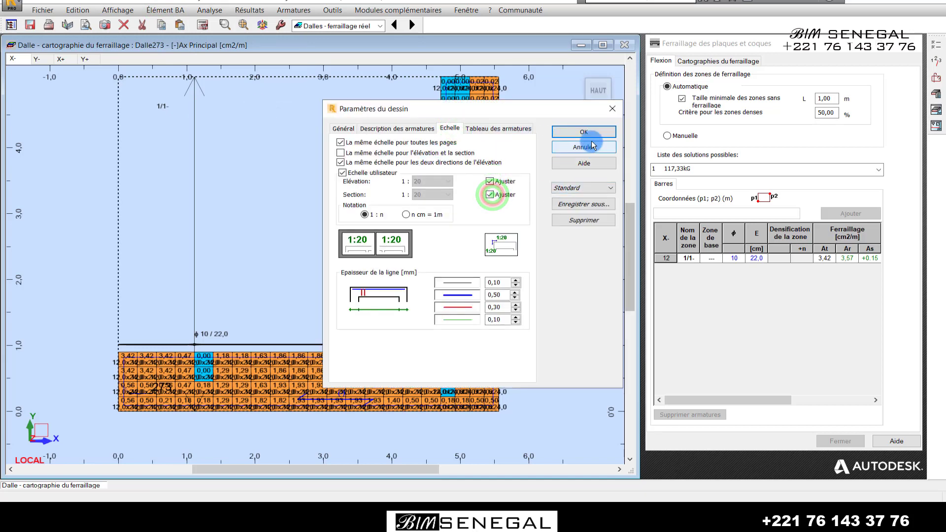
{"action": "left_click", "coordinate": [935, 112]}
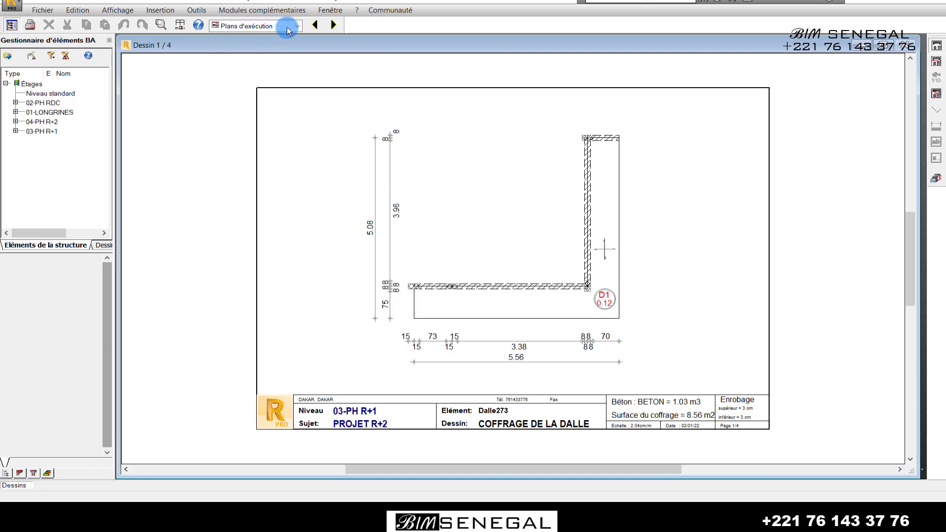
Step: Display the FERRAILLAGE INFERIEUR sheet and examine the closely spaced HA 10 bars at the free end of the cantilever strip
{"action": "left_click", "coordinate": [333, 26]}
{"action": "left_click", "coordinate": [598, 310]}
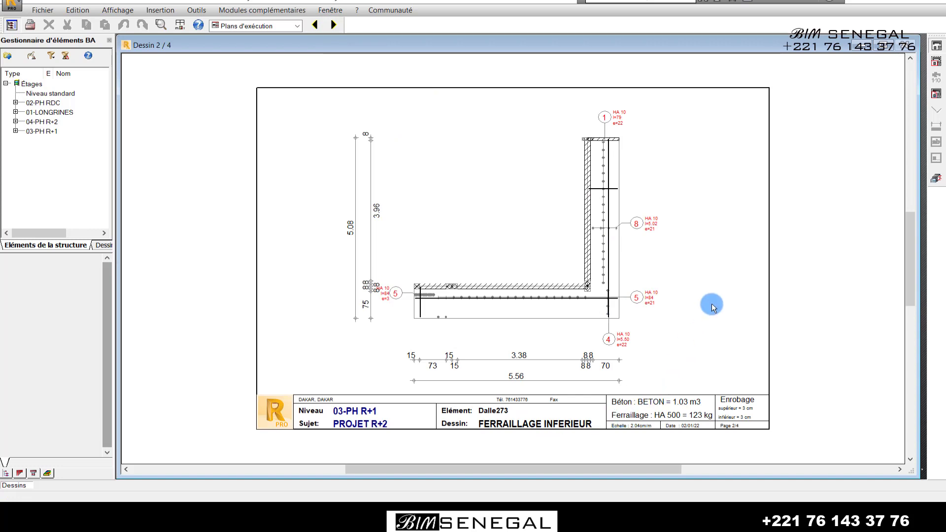
{"action": "scroll", "coordinate": [712, 302], "scroll_direction": "up", "scroll_amount": 1}
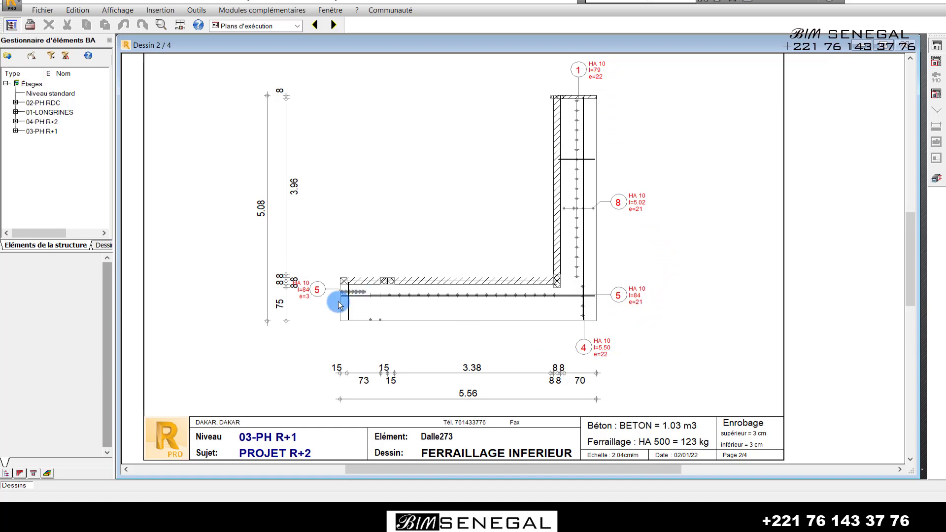
{"action": "scroll", "coordinate": [308, 303], "scroll_direction": "up", "scroll_amount": 3}
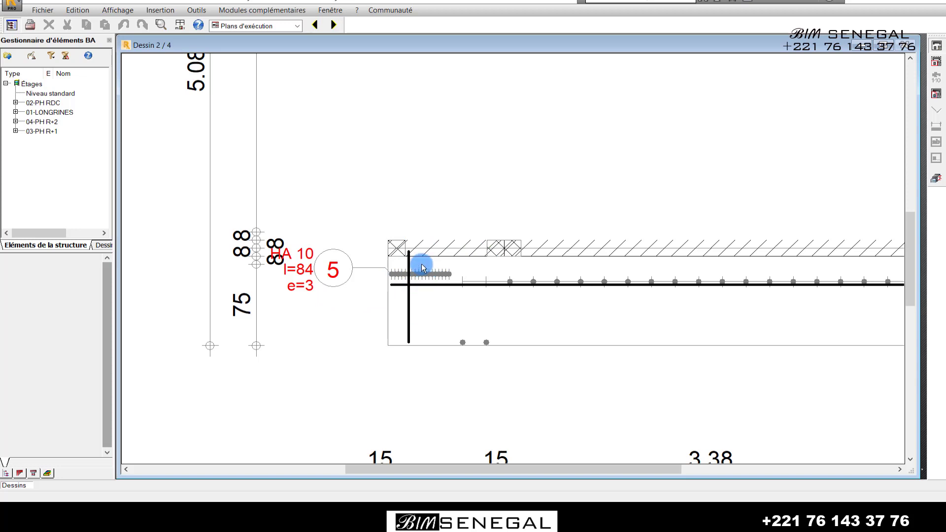
{"action": "scroll", "coordinate": [361, 323], "scroll_direction": "down", "scroll_amount": 5}
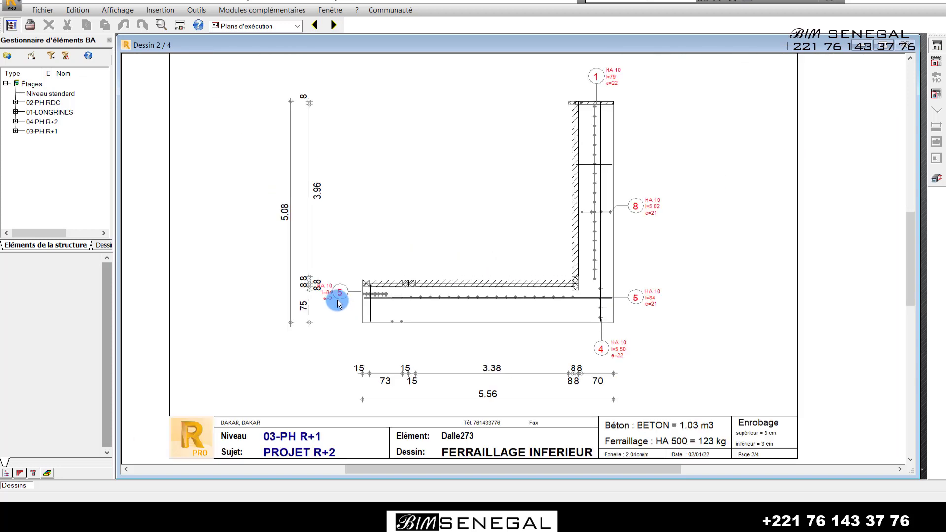
{"action": "scroll", "coordinate": [361, 187], "scroll_direction": "down", "scroll_amount": 1}
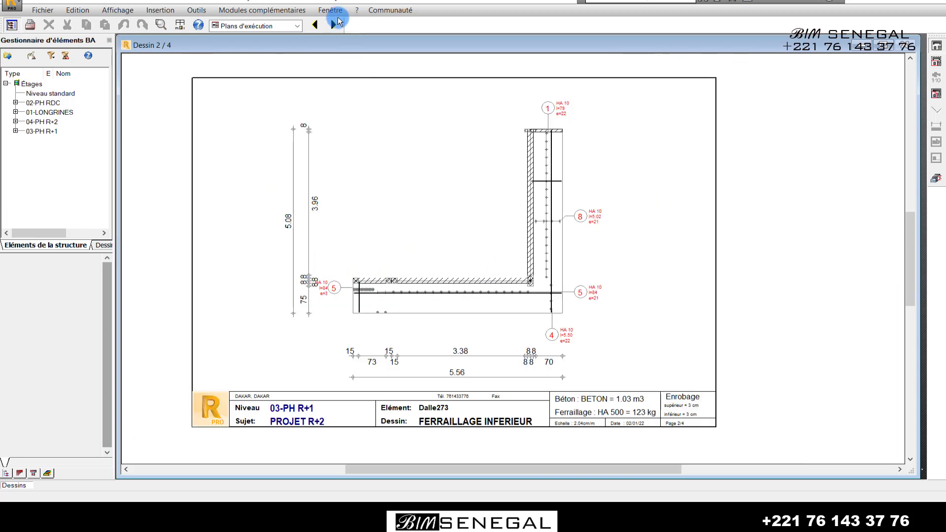
Step: Display the FERRAILLAGE SUPERIEUR sheet and examine the upper HA 10 bars along the lower cantilever strip
{"action": "left_click", "coordinate": [333, 24]}
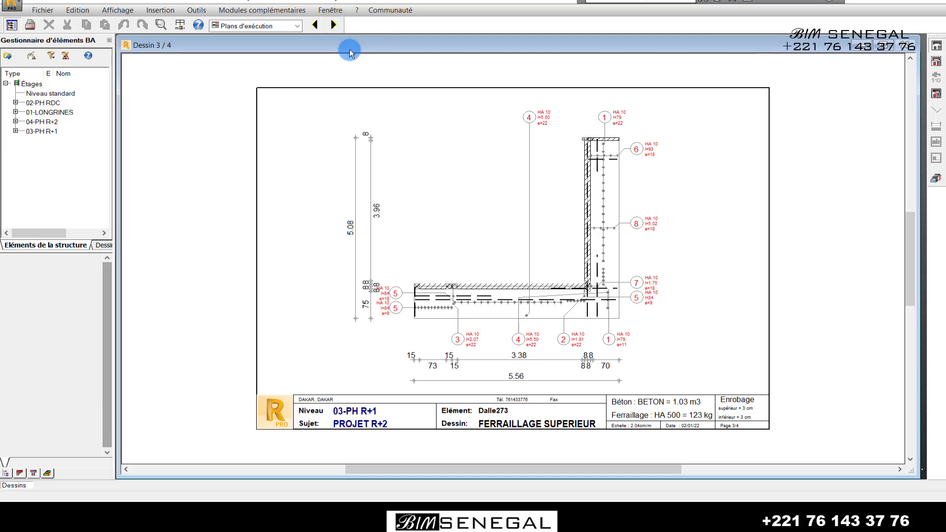
{"action": "scroll", "coordinate": [666, 217], "scroll_direction": "up", "scroll_amount": 1}
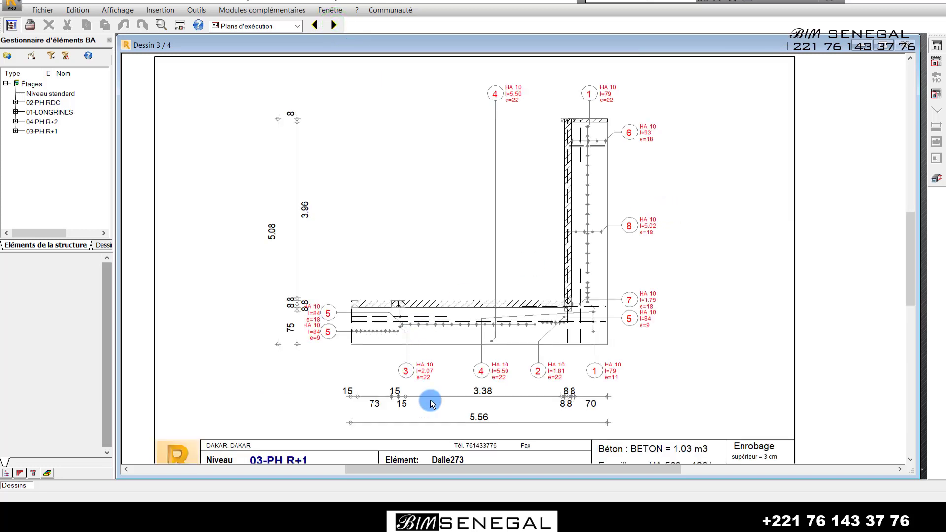
{"action": "scroll", "coordinate": [419, 371], "scroll_direction": "up", "scroll_amount": 1}
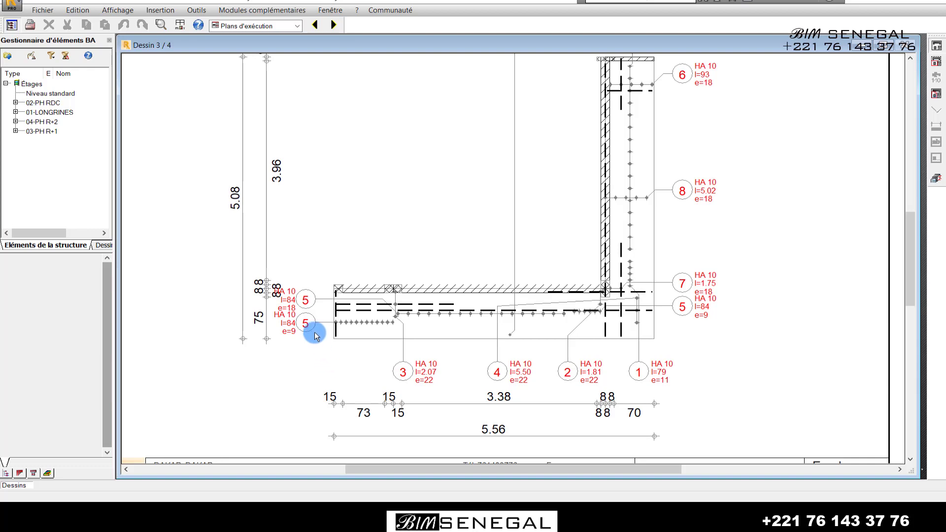
{"action": "scroll", "coordinate": [321, 337], "scroll_direction": "up", "scroll_amount": 1}
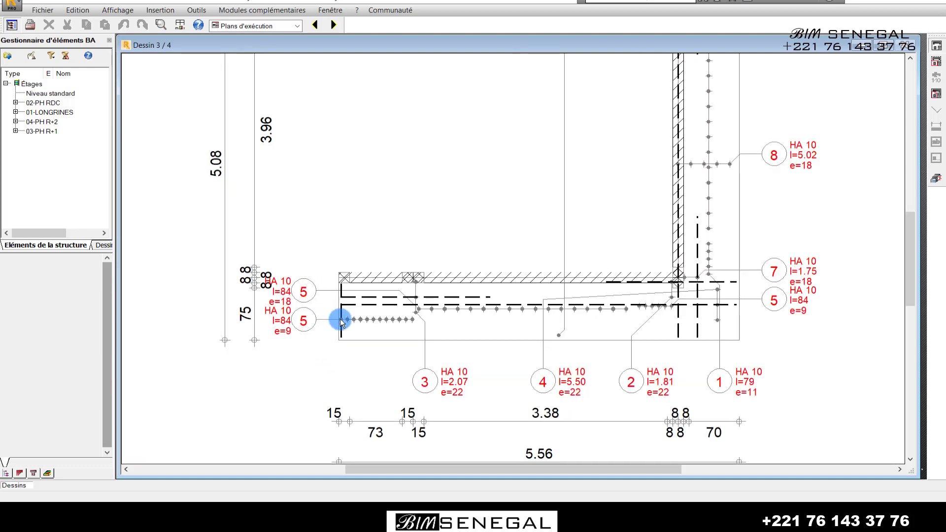
Step: Examine the HA 10 bar marks and spacings around the corner and up the vertical cantilever strip on the upper reinforcement sheet
{"action": "scroll", "coordinate": [297, 349], "scroll_direction": "down", "scroll_amount": 1}
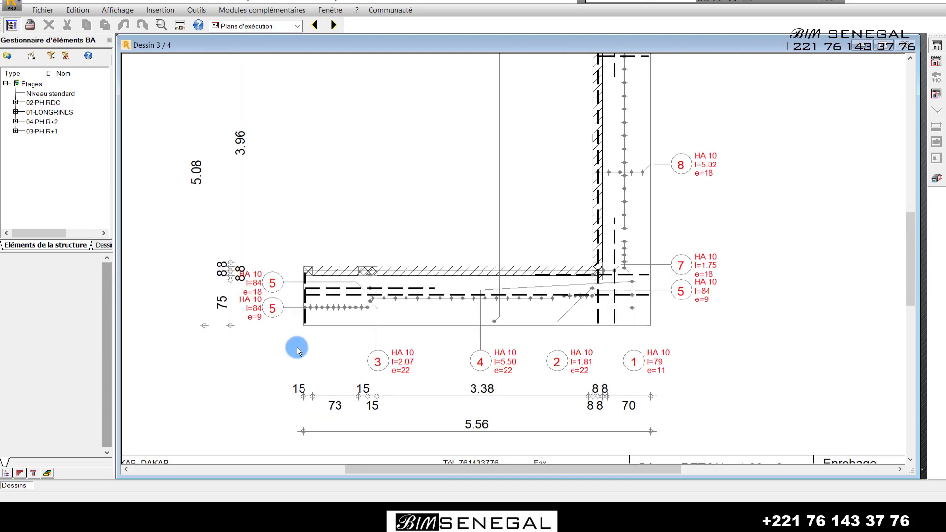
{"action": "scroll", "coordinate": [385, 362], "scroll_direction": "up", "scroll_amount": 1}
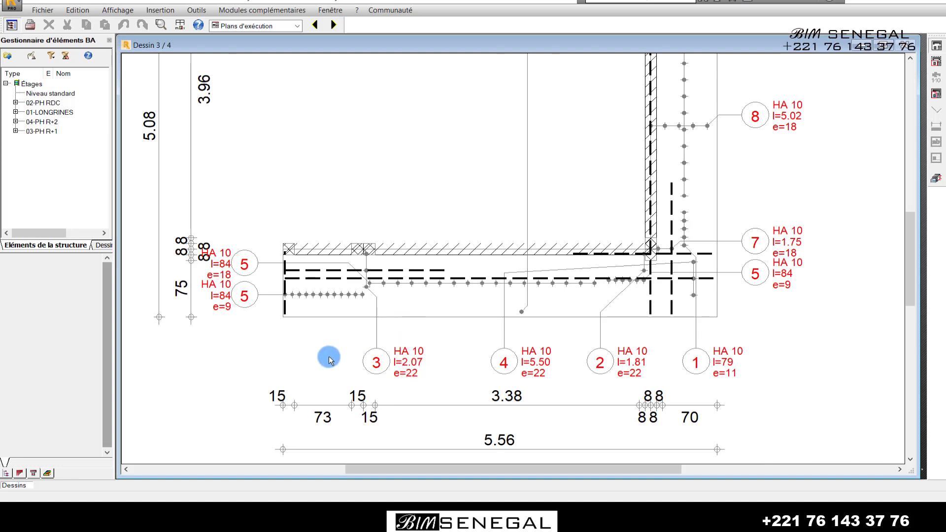
{"action": "scroll", "coordinate": [327, 355], "scroll_direction": "down", "scroll_amount": 1}
{"action": "scroll", "coordinate": [492, 345], "scroll_direction": "up", "scroll_amount": 1}
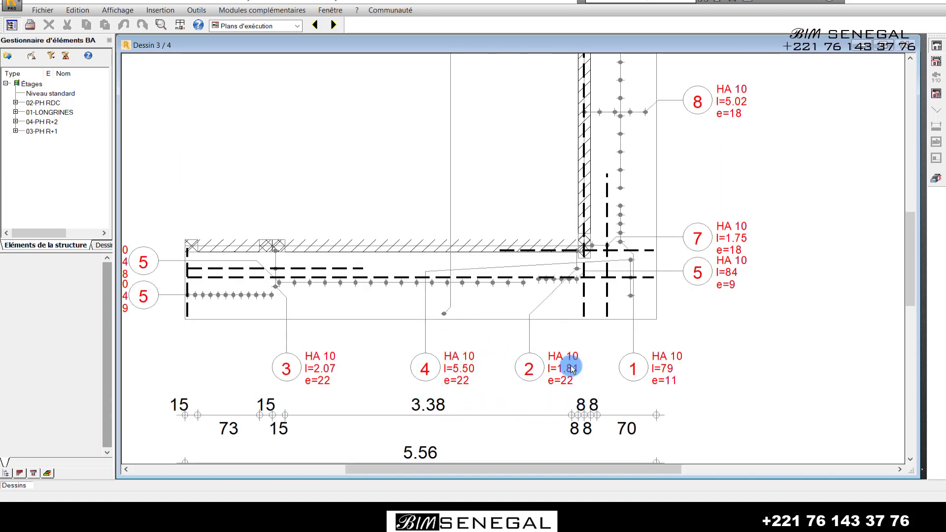
{"action": "scroll", "coordinate": [453, 407], "scroll_direction": "down", "scroll_amount": 1}
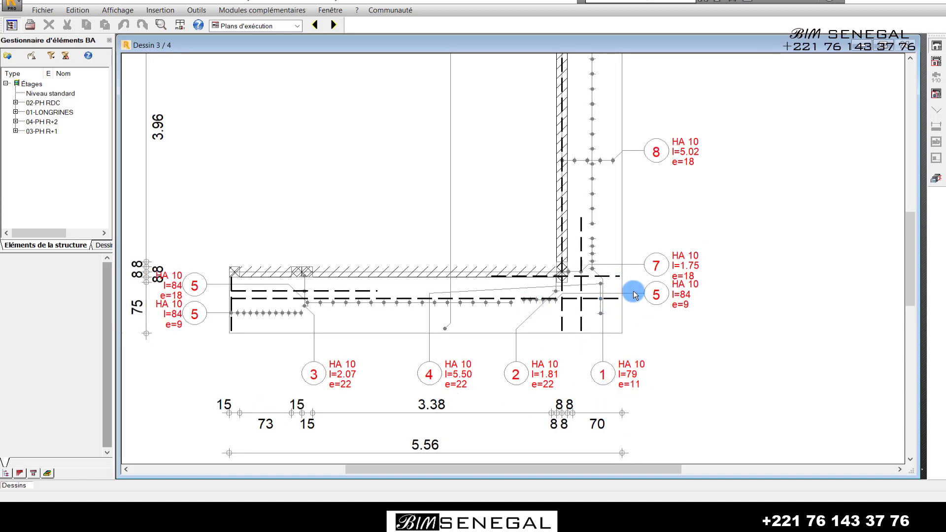
{"action": "scroll", "coordinate": [626, 293], "scroll_direction": "up", "scroll_amount": 1}
{"action": "scroll", "coordinate": [488, 369], "scroll_direction": "down", "scroll_amount": 1}
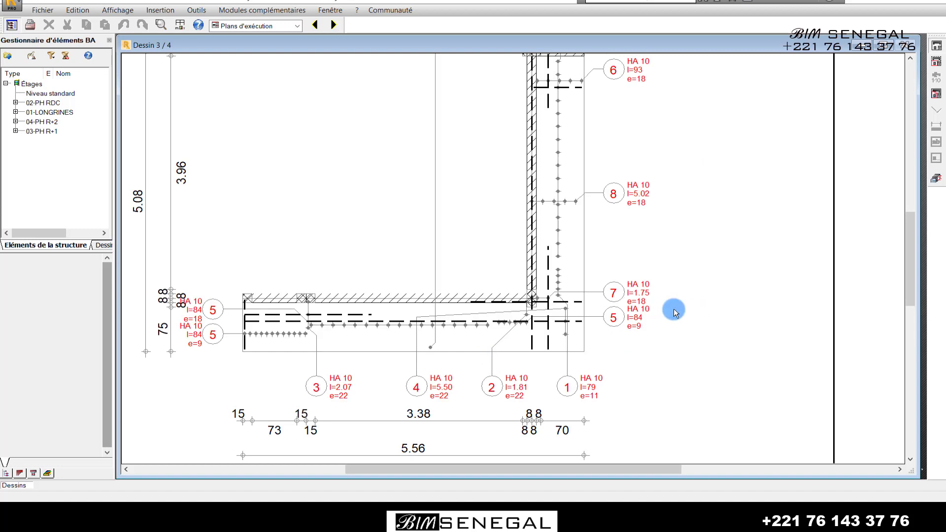
{"action": "scroll", "coordinate": [586, 368], "scroll_direction": "down", "scroll_amount": 1}
{"action": "scroll", "coordinate": [629, 197], "scroll_direction": "up", "scroll_amount": 1}
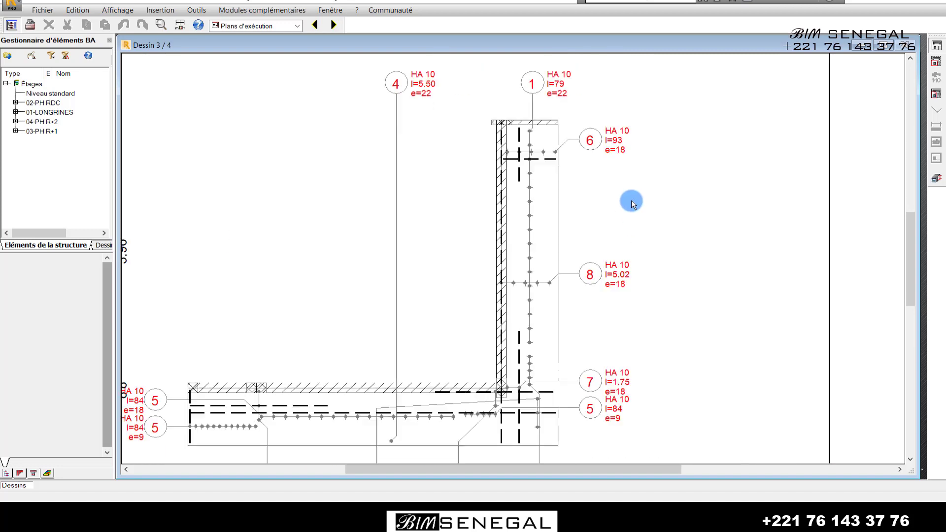
{"action": "scroll", "coordinate": [607, 145], "scroll_direction": "down", "scroll_amount": 1}
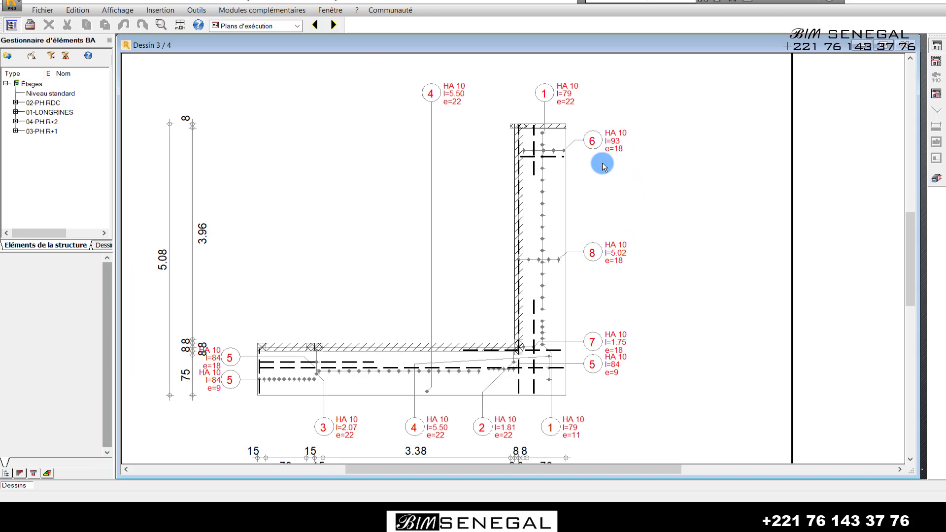
{"action": "scroll", "coordinate": [603, 166], "scroll_direction": "down", "scroll_amount": 1}
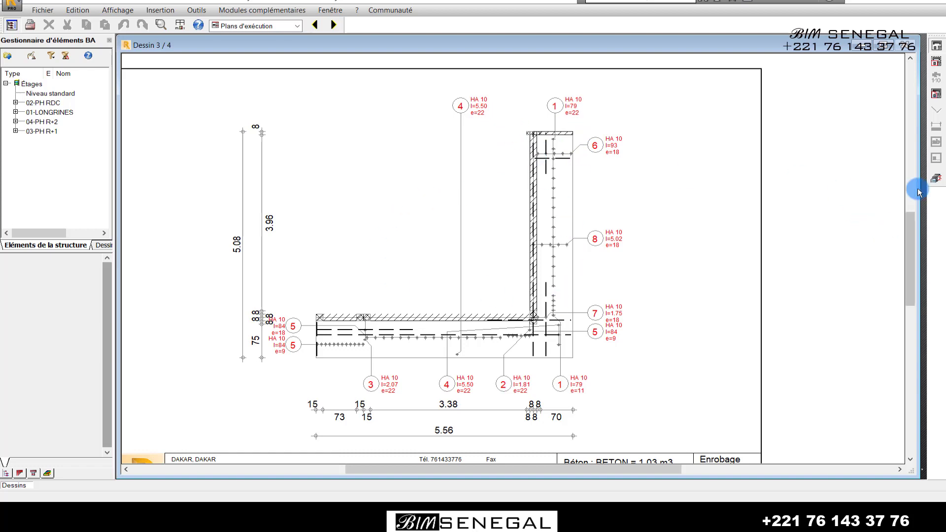
Step: Set the upper reinforcement bar diameter of slab 273 to 12 in the X and Y directions and recalculate the real reinforcement
{"action": "left_click", "coordinate": [939, 178]}
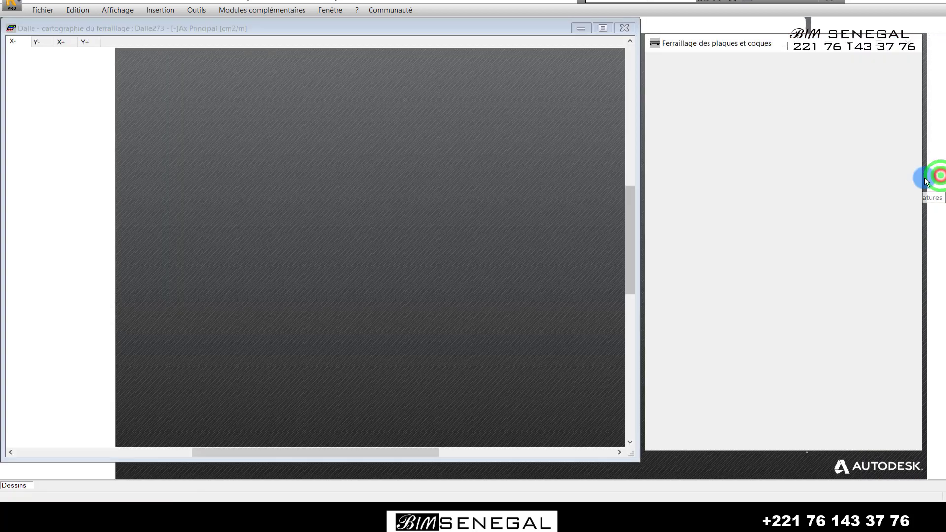
{"action": "left_click", "coordinate": [936, 79]}
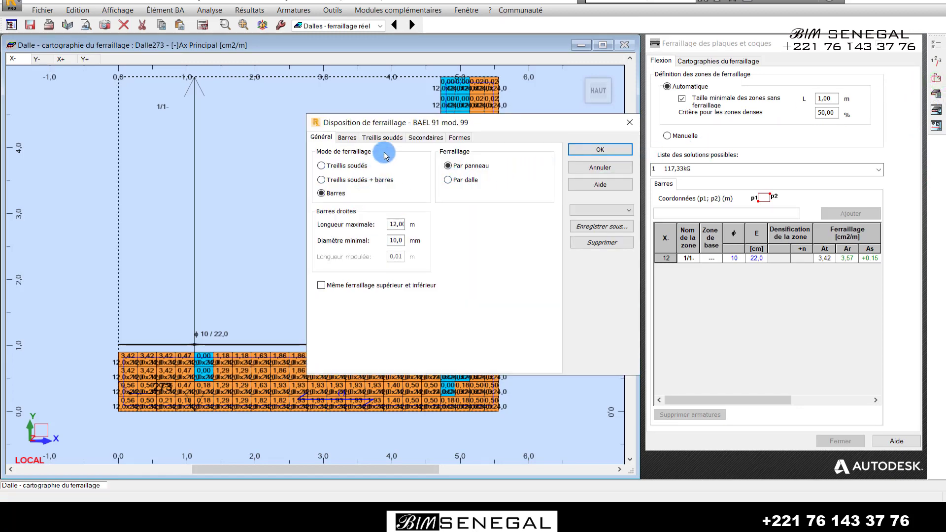
{"action": "left_click", "coordinate": [356, 140]}
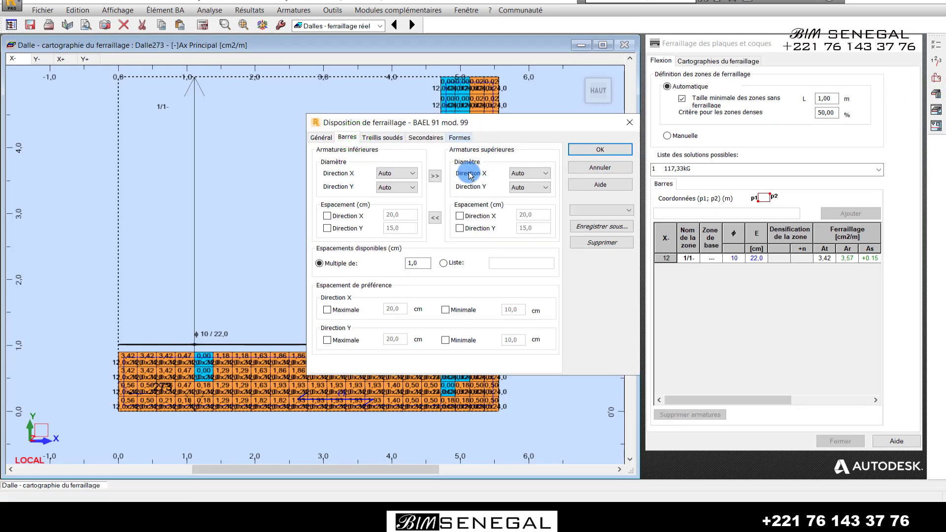
{"action": "left_click", "coordinate": [531, 174]}
{"action": "left_click", "coordinate": [523, 192]}
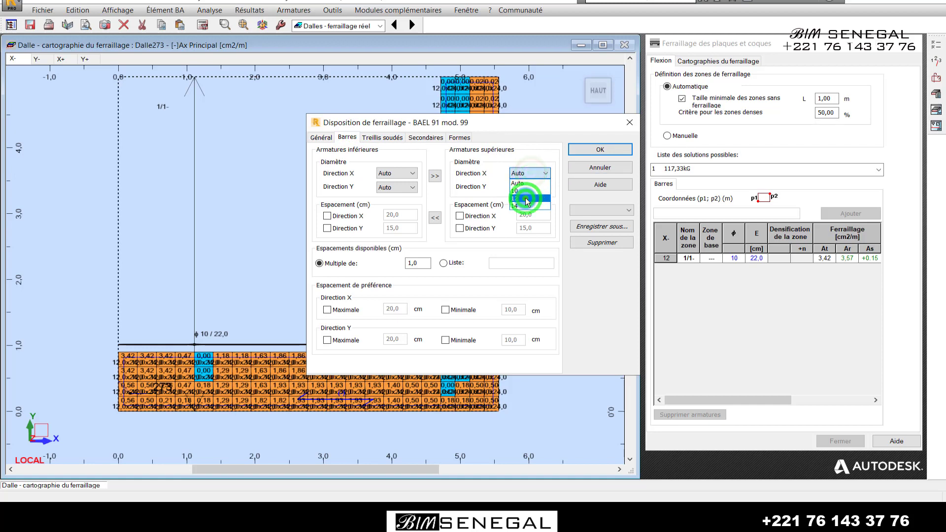
{"action": "left_click", "coordinate": [526, 213]}
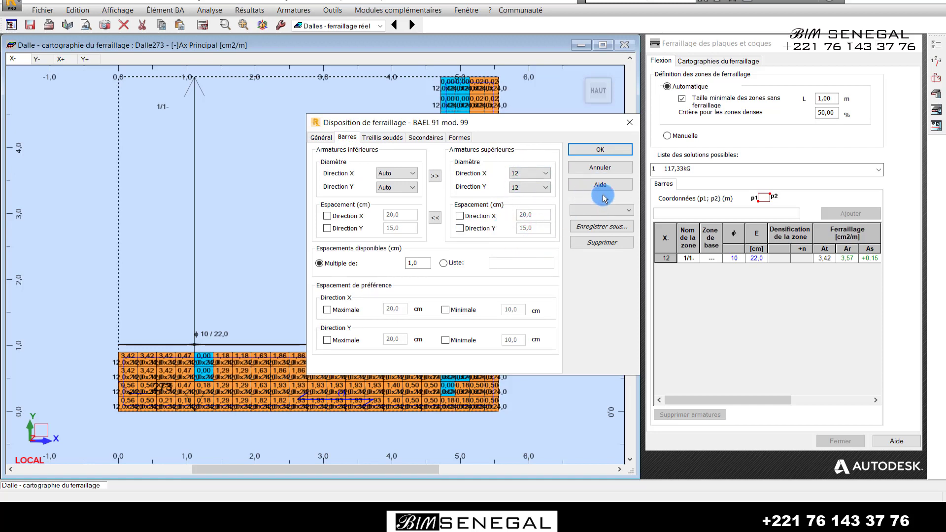
{"action": "left_click", "coordinate": [600, 149]}
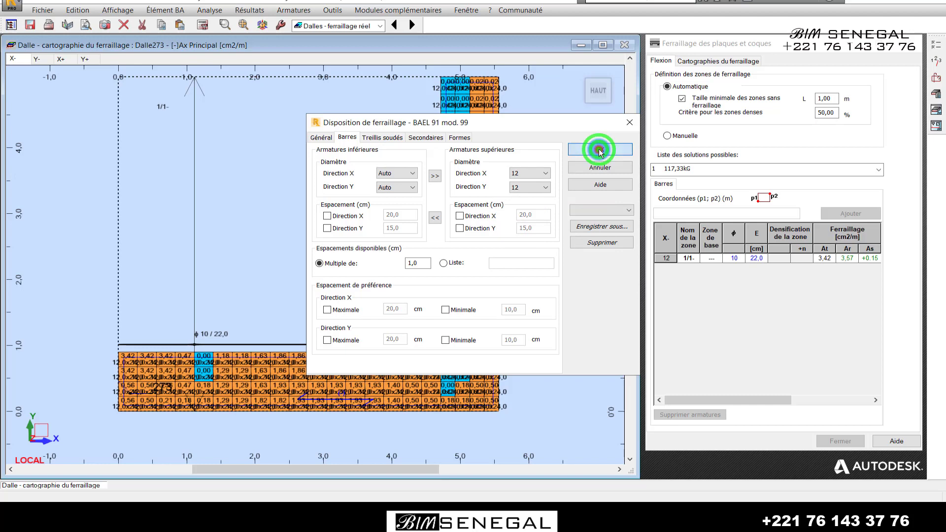
{"action": "left_click", "coordinate": [226, 27]}
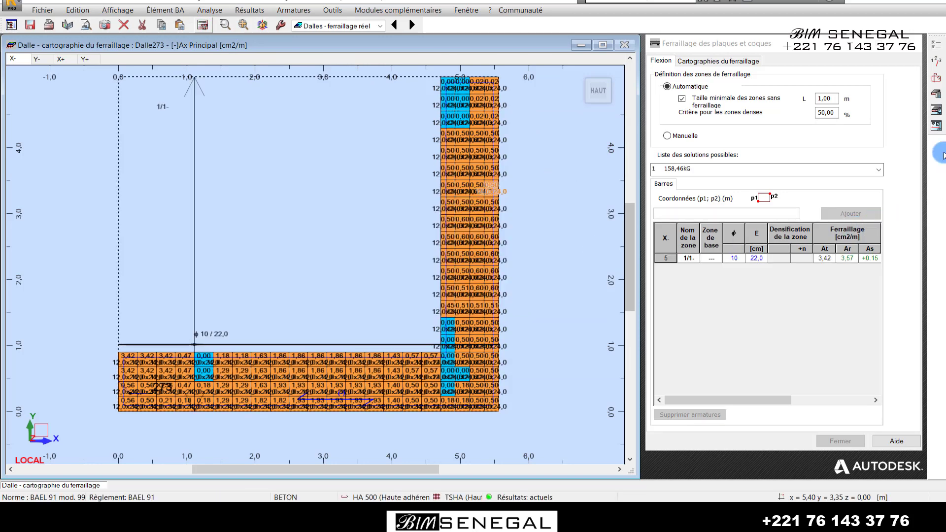
Step: Regenerate the execution drawings of slab 273 and examine the HA 12 upper bars along both strips on the FERRAILLAGE SUPERIEUR sheet
{"action": "left_click", "coordinate": [934, 112]}
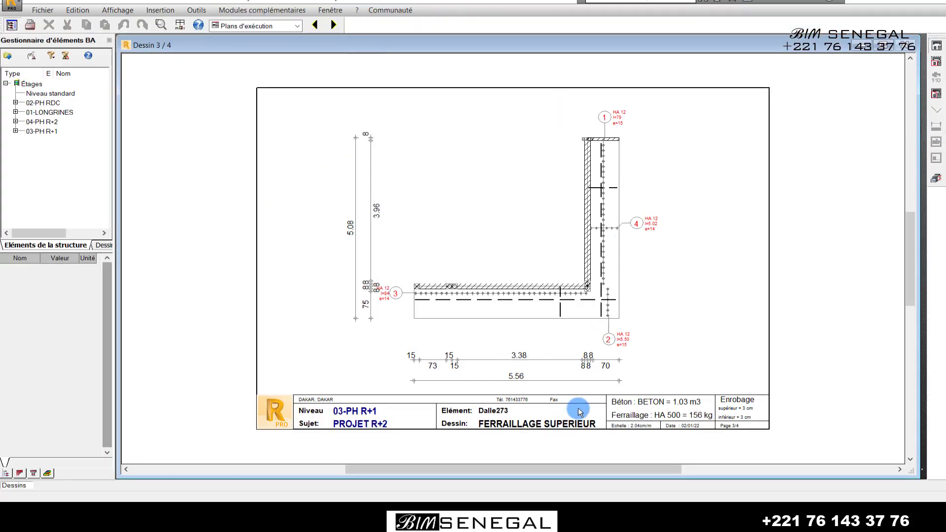
{"action": "scroll", "coordinate": [616, 339], "scroll_direction": "up", "scroll_amount": 2}
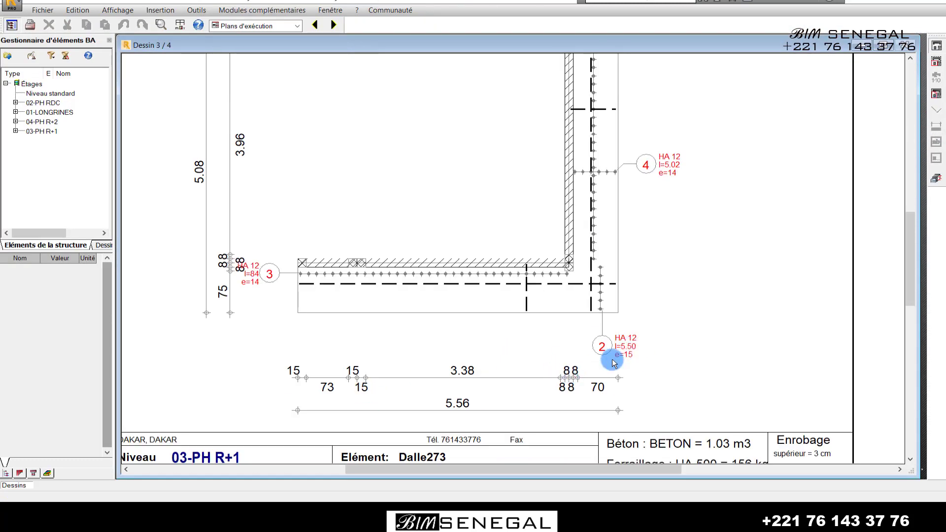
{"action": "scroll", "coordinate": [335, 365], "scroll_direction": "down", "scroll_amount": 2}
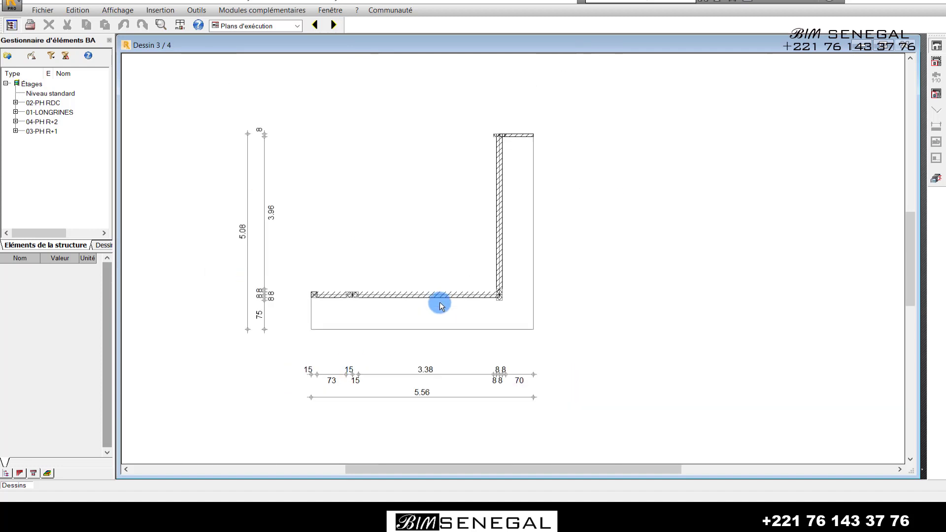
{"action": "scroll", "coordinate": [592, 221], "scroll_direction": "up", "scroll_amount": 2}
{"action": "scroll", "coordinate": [587, 244], "scroll_direction": "down", "scroll_amount": 2}
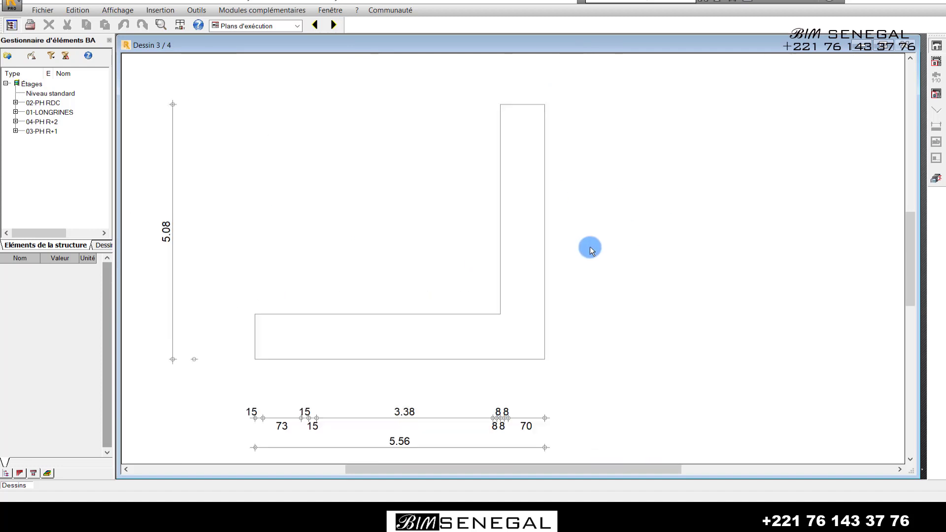
{"action": "scroll", "coordinate": [557, 386], "scroll_direction": "up", "scroll_amount": 1}
{"action": "scroll", "coordinate": [538, 291], "scroll_direction": "up", "scroll_amount": 2}
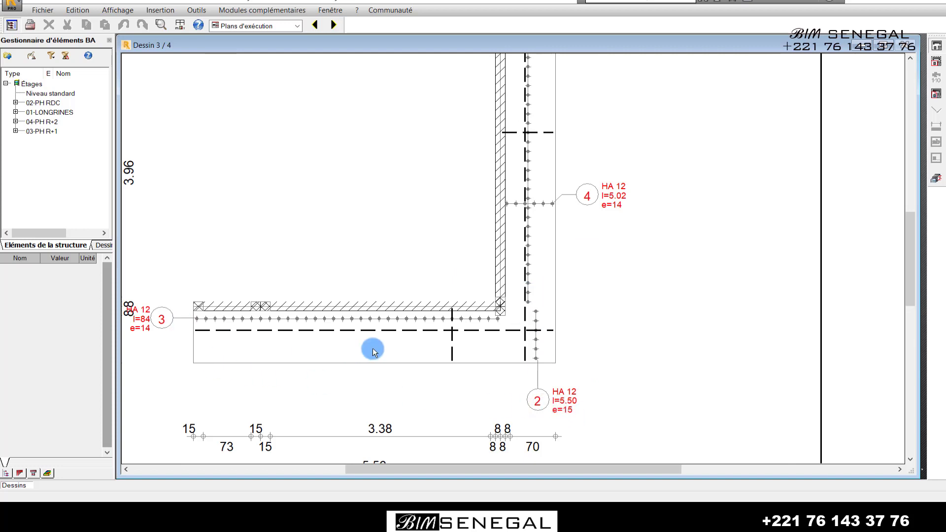
{"action": "scroll", "coordinate": [606, 239], "scroll_direction": "down", "scroll_amount": 1}
{"action": "scroll", "coordinate": [498, 98], "scroll_direction": "down", "scroll_amount": 1}
{"action": "scroll", "coordinate": [532, 97], "scroll_direction": "up", "scroll_amount": 1}
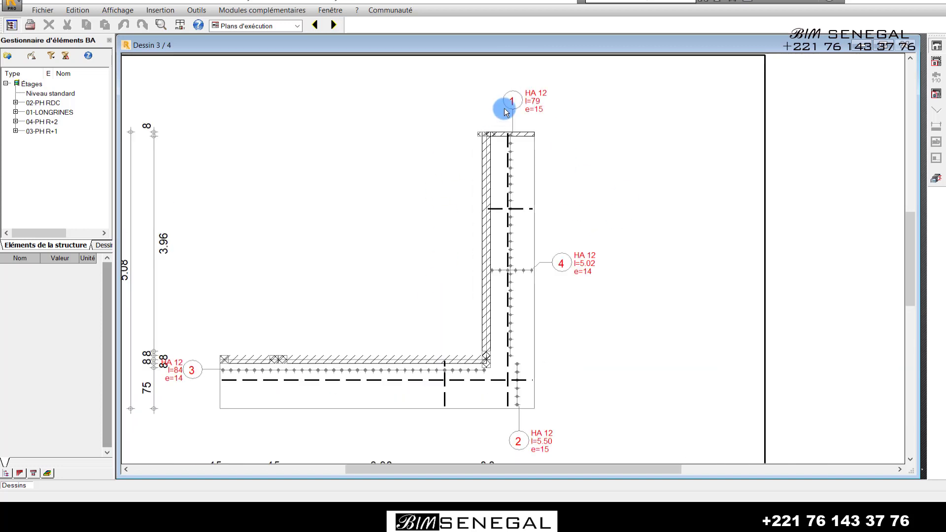
{"action": "scroll", "coordinate": [502, 101], "scroll_direction": "down", "scroll_amount": 1}
Step: Display the NOMENCLATURE sheet of slab 273 and read through its bar schedule
{"action": "left_click", "coordinate": [333, 25]}
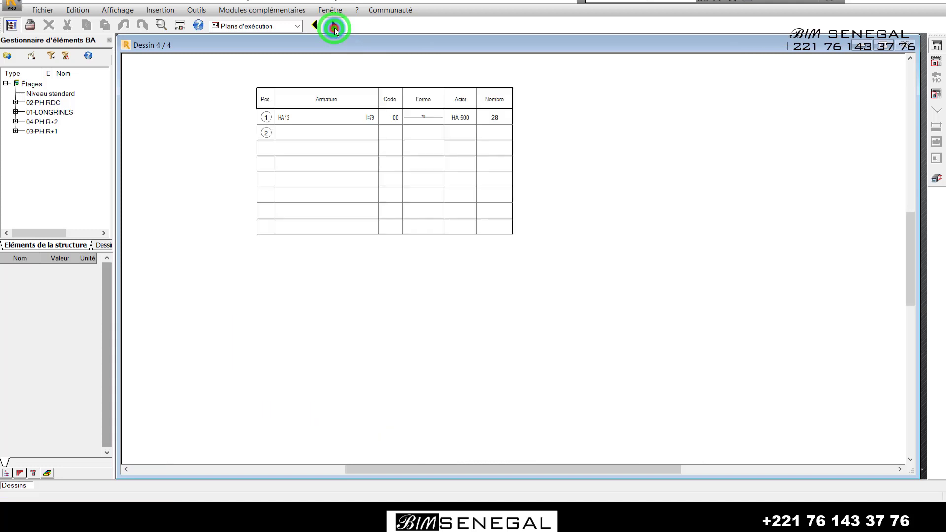
{"action": "scroll", "coordinate": [369, 98], "scroll_direction": "up", "scroll_amount": 1}
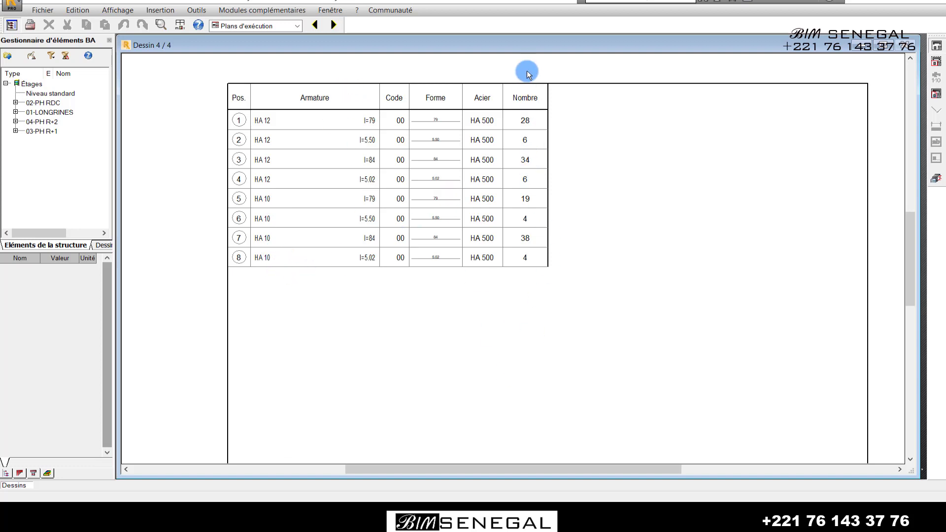
{"action": "scroll", "coordinate": [362, 145], "scroll_direction": "down", "scroll_amount": 2}
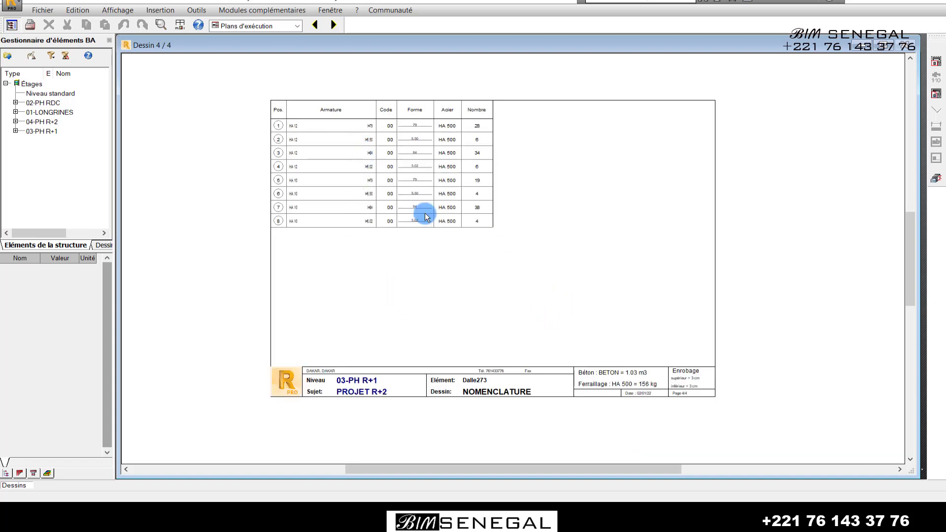
Step: Print the execution drawings of slab 273 to a PDF named DALLE CONSOLE in the Bureau folder
{"action": "left_click", "coordinate": [30, 25]}
{"action": "left_click", "coordinate": [571, 327]}
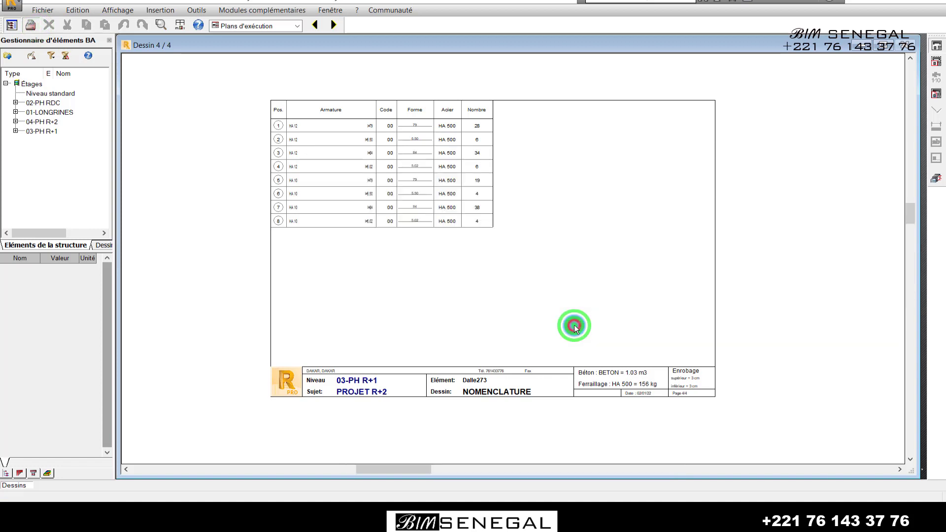
{"action": "scroll", "coordinate": [211, 187], "scroll_direction": "up", "scroll_amount": 1}
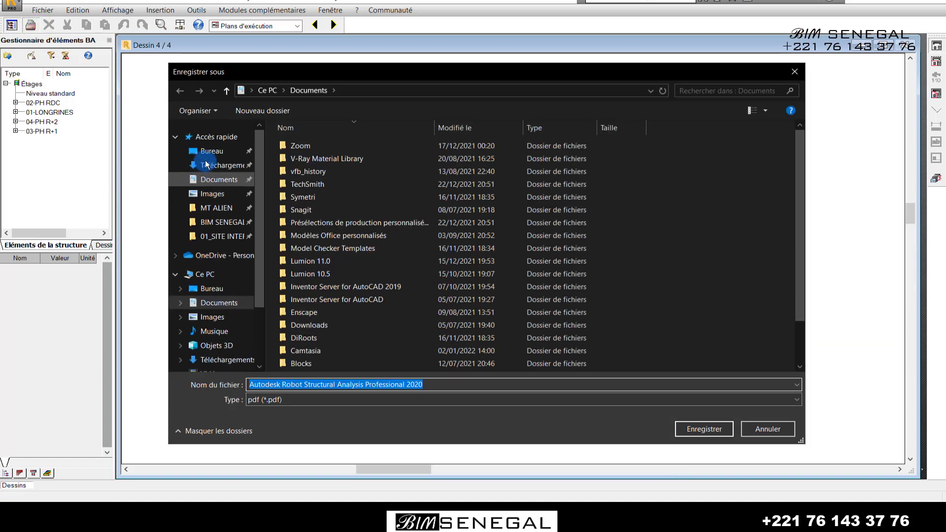
{"action": "left_click", "coordinate": [211, 152]}
{"action": "left_click", "coordinate": [444, 383]}
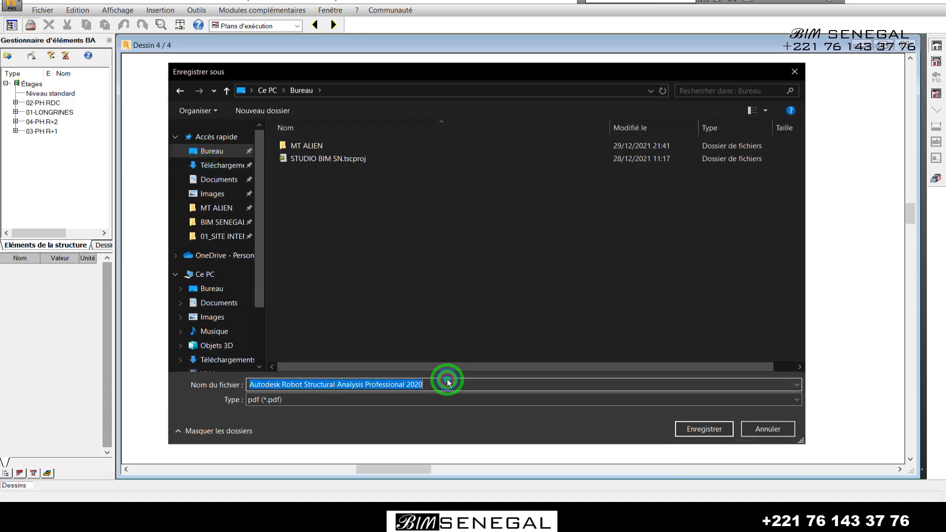
{"action": "type", "text": "DALLE CO"}
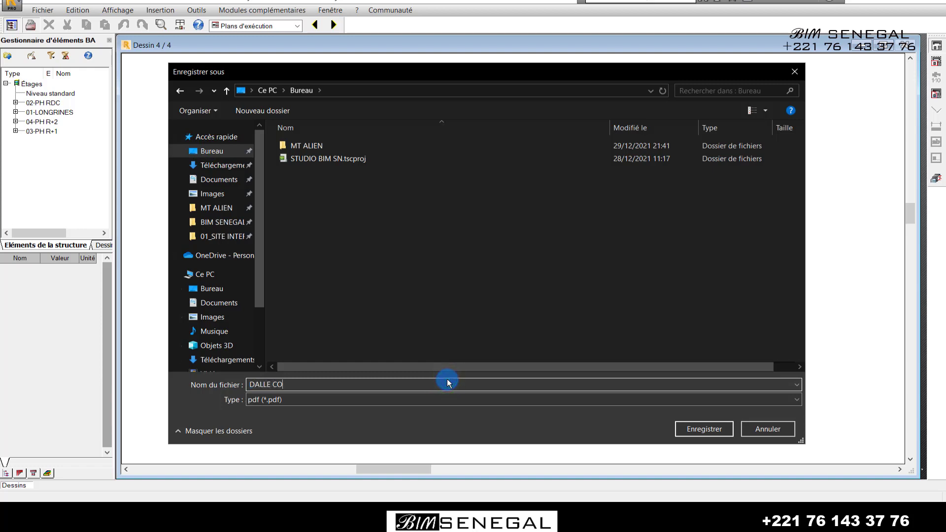
{"action": "type", "text": "NSOLE"}
{"action": "key", "text": "Return"}
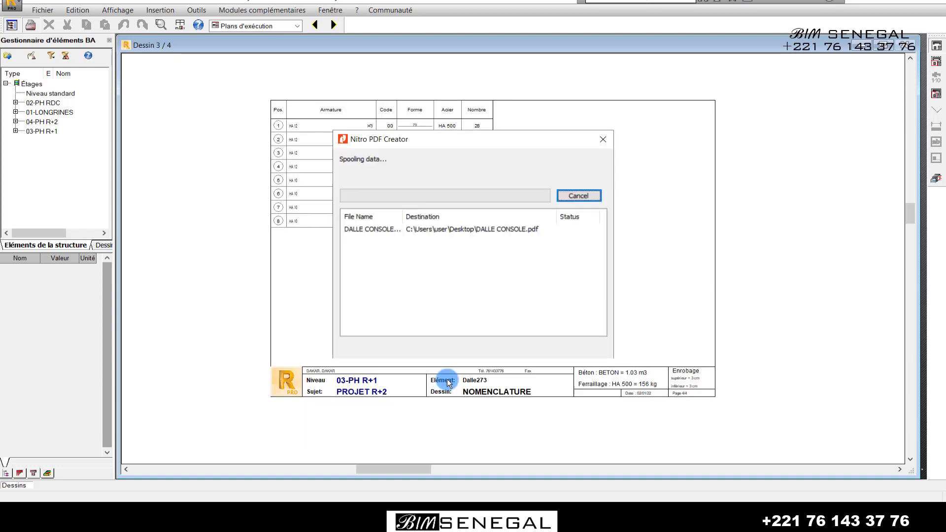